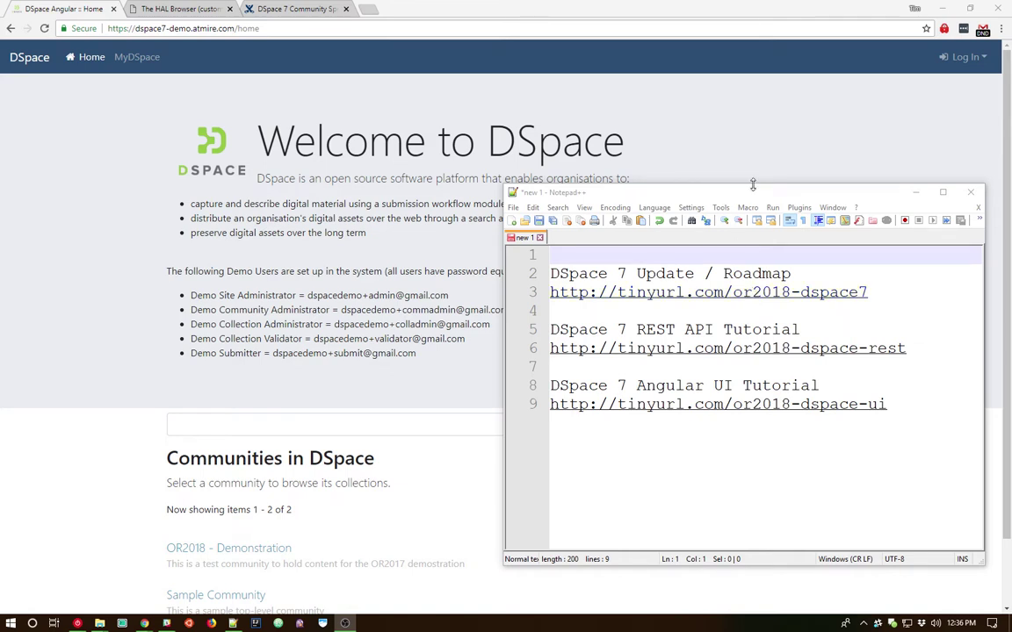
# Minimize the notes to show the DSpace demo home page and highlight atmire.com in the address.
pyautogui.click(917, 196)
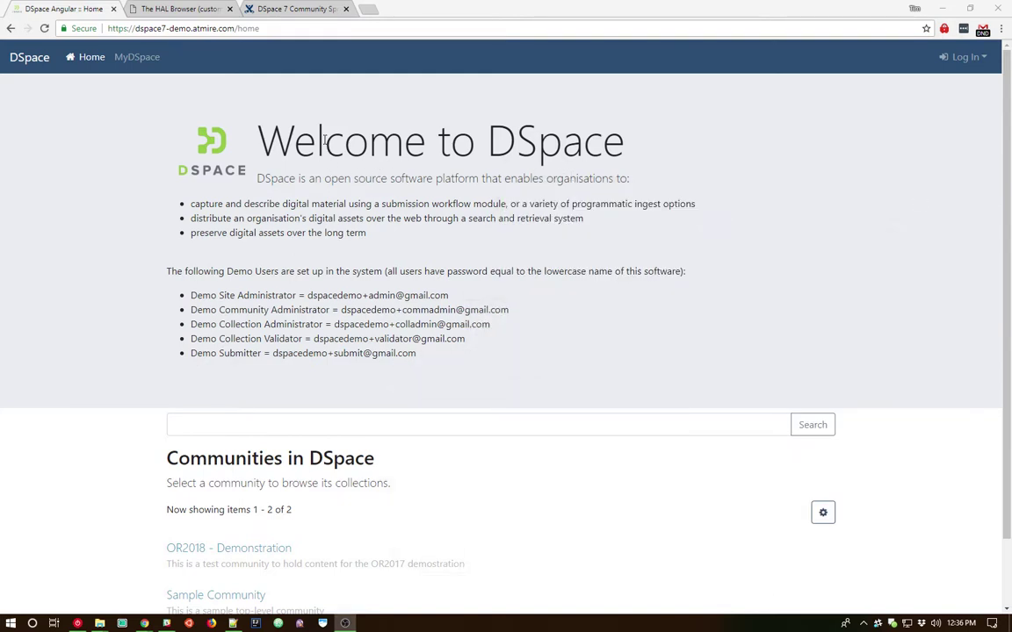
pyautogui.doubleClick(203, 29)
pyautogui.moveTo(217, 32); pyautogui.dragTo(218, 39)
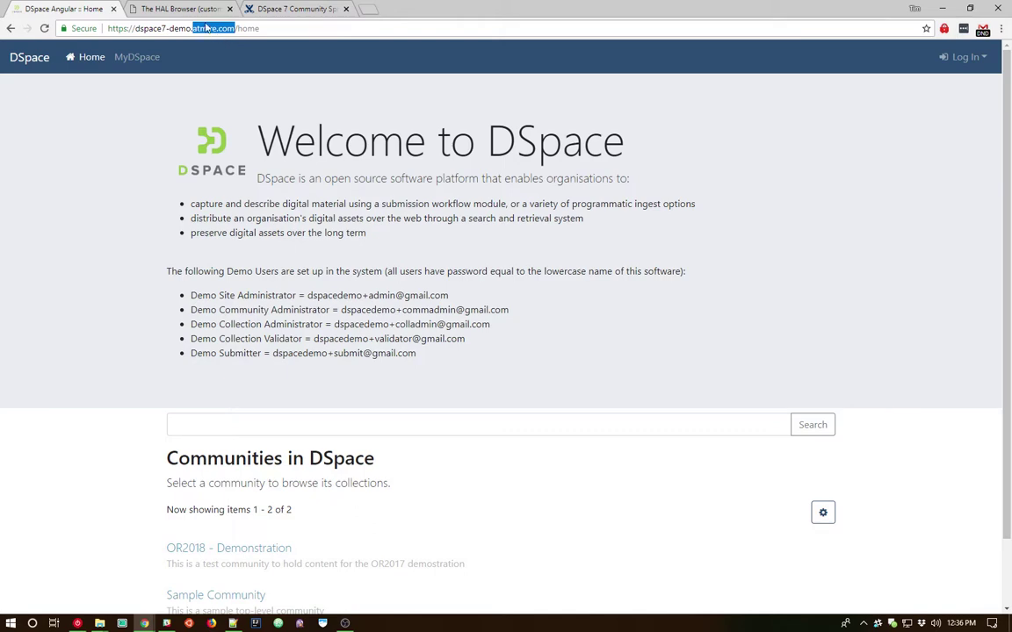
# In the HAL Browser, highlight the 4science.it host and title, then scroll down to the Links table.
pyautogui.click(180, 11)
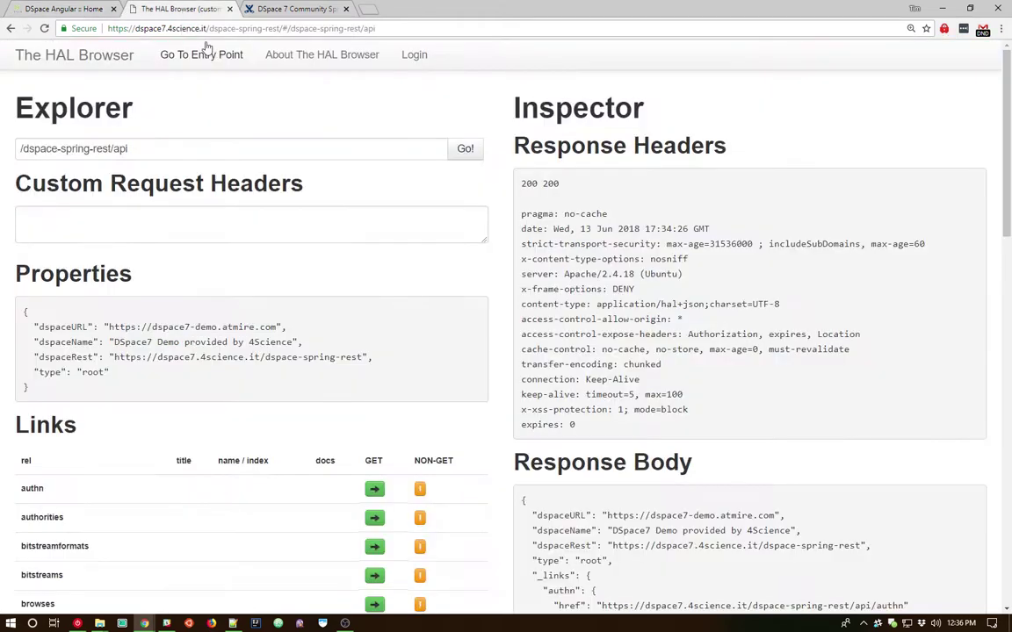
pyautogui.moveTo(169, 29); pyautogui.dragTo(208, 29)
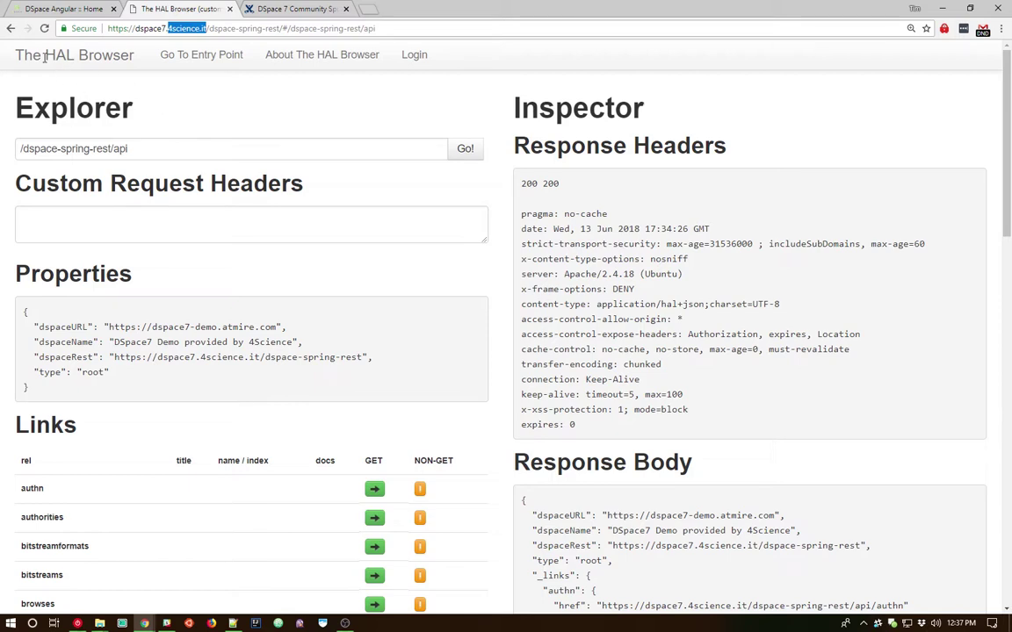
pyautogui.moveTo(46, 55); pyautogui.dragTo(134, 55)
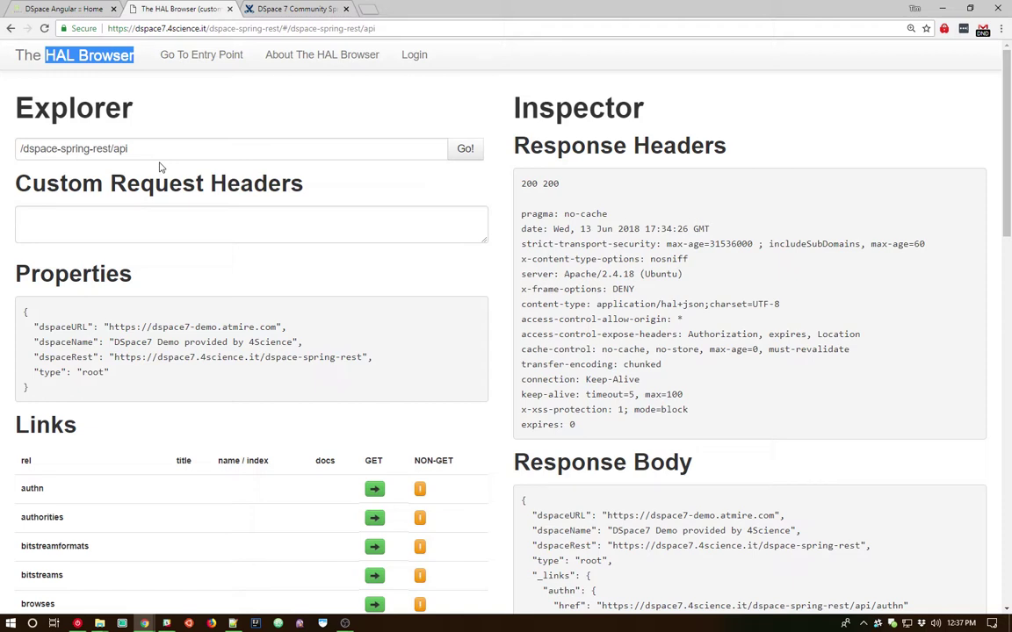
pyautogui.scroll(-2, 197, 220)
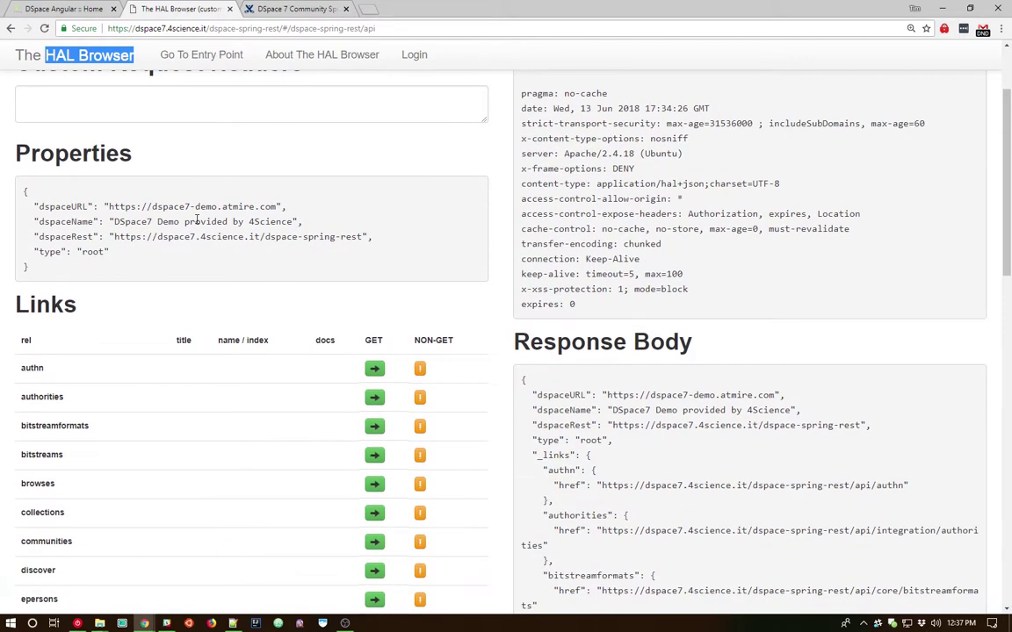
pyautogui.scroll(-3, 197, 219)
pyautogui.moveTo(16, 123); pyautogui.dragTo(72, 123)
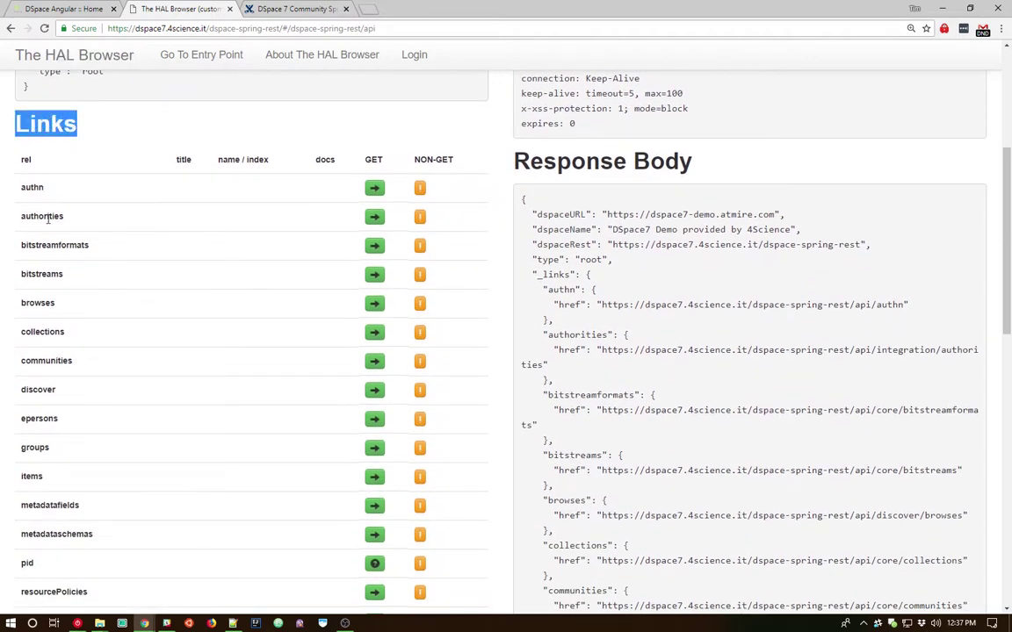
pyautogui.scroll(-2, 54, 264)
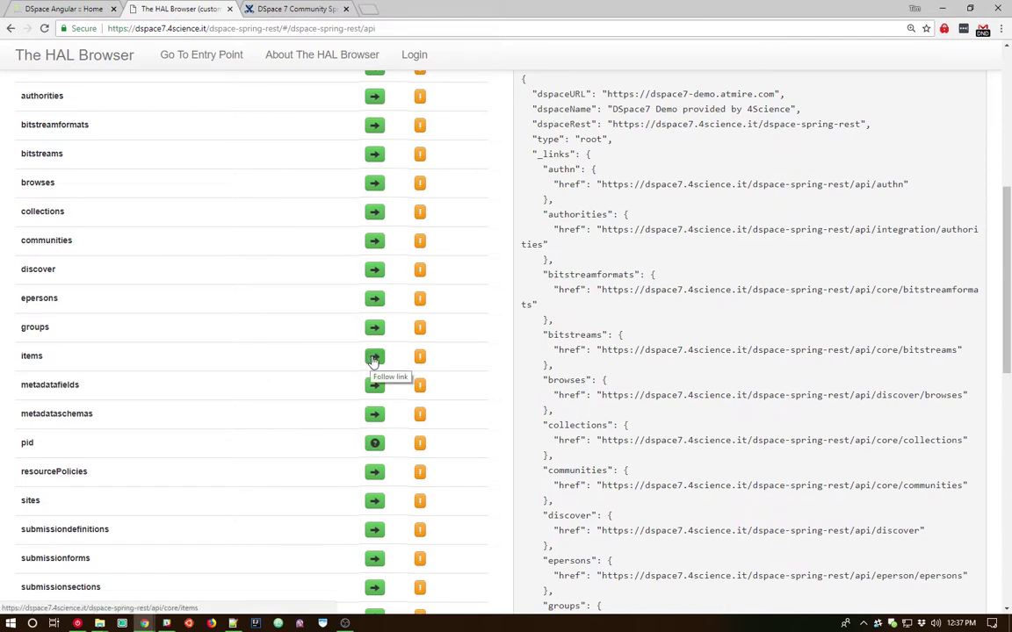
# Request the items endpoint and point out totalElements 198 and page size 20.
pyautogui.click(374, 357)
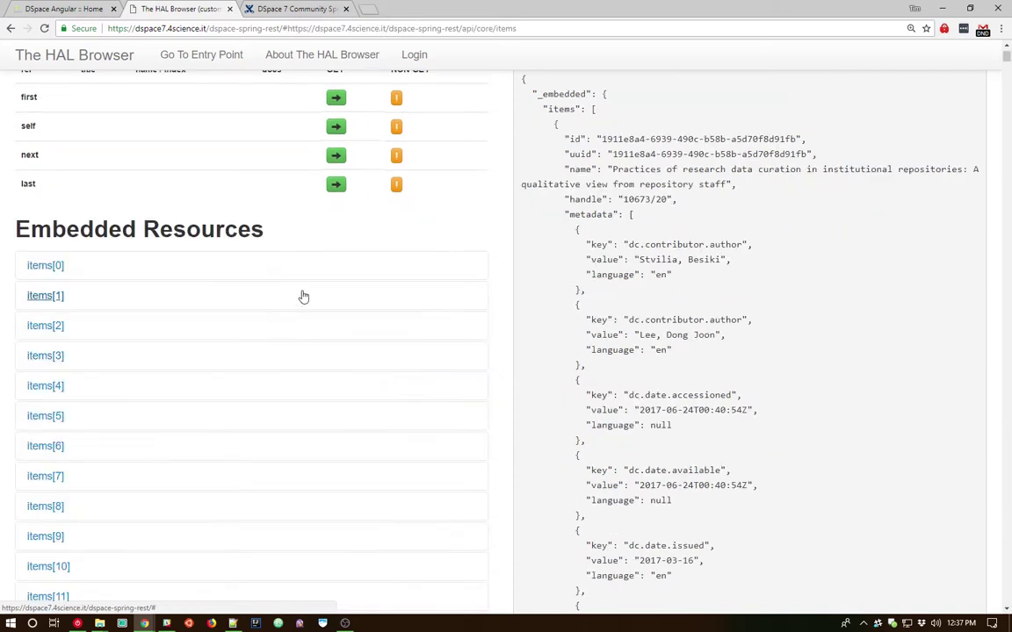
pyautogui.scroll(3, 300, 294)
pyautogui.scroll(2, 106, 252)
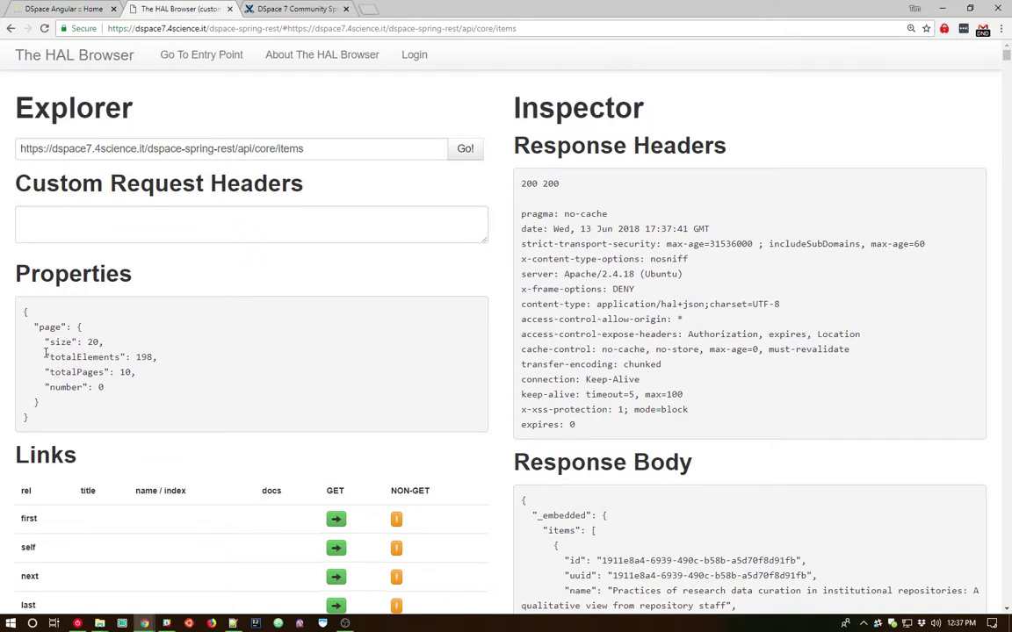
pyautogui.moveTo(46, 353); pyautogui.dragTo(162, 359)
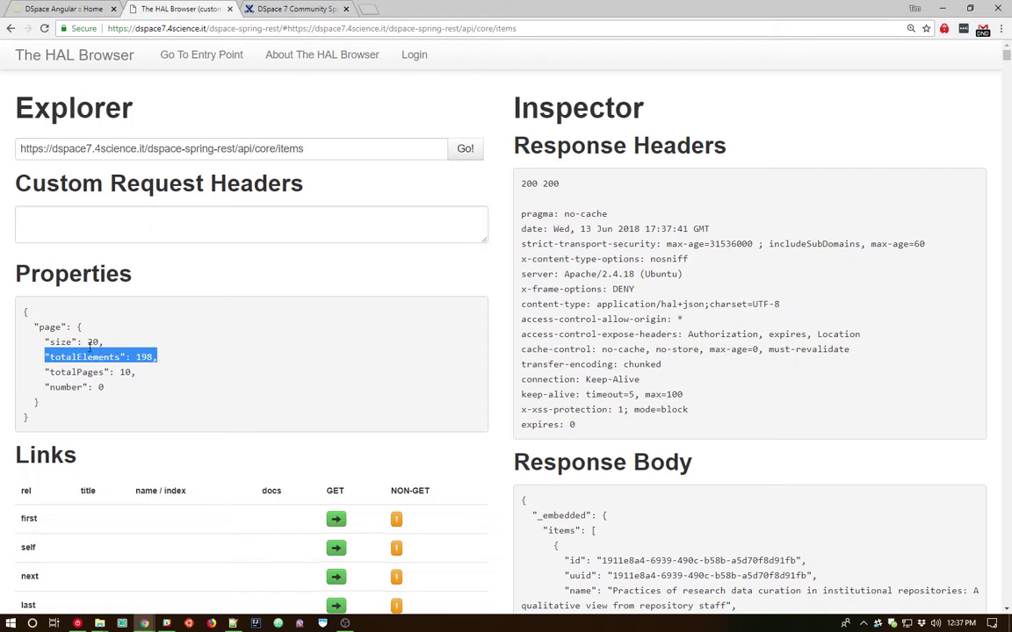
pyautogui.moveTo(87, 342); pyautogui.dragTo(132, 312)
pyautogui.scroll(-1, 102, 338)
pyautogui.click(120, 312)
# Expand embedded items[1] and highlight its title and the dc.contributor.author key.
pyautogui.scroll(-7, 132, 312)
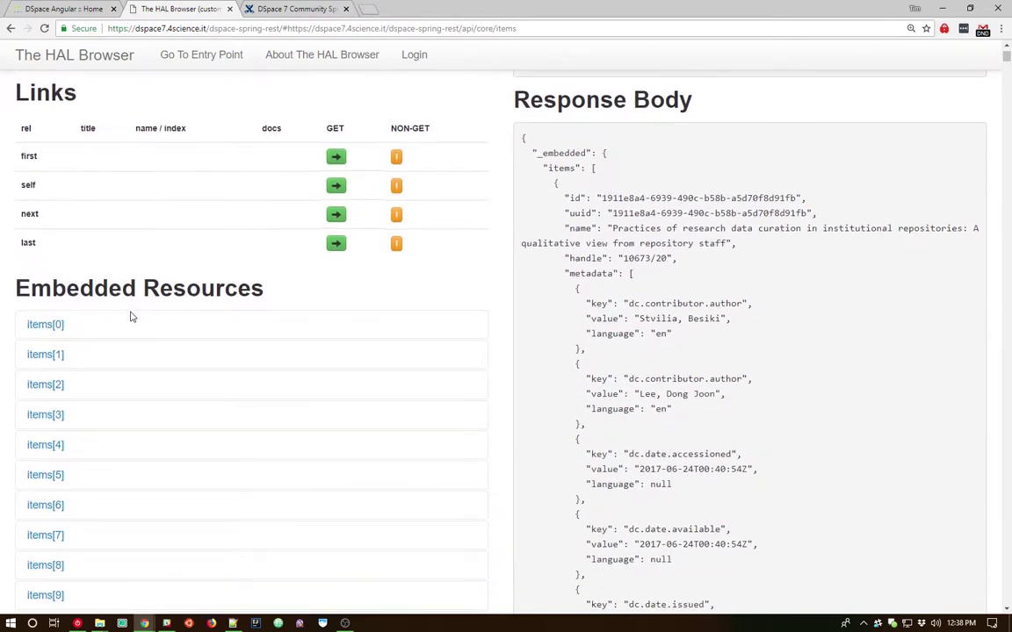
pyautogui.click(39, 243)
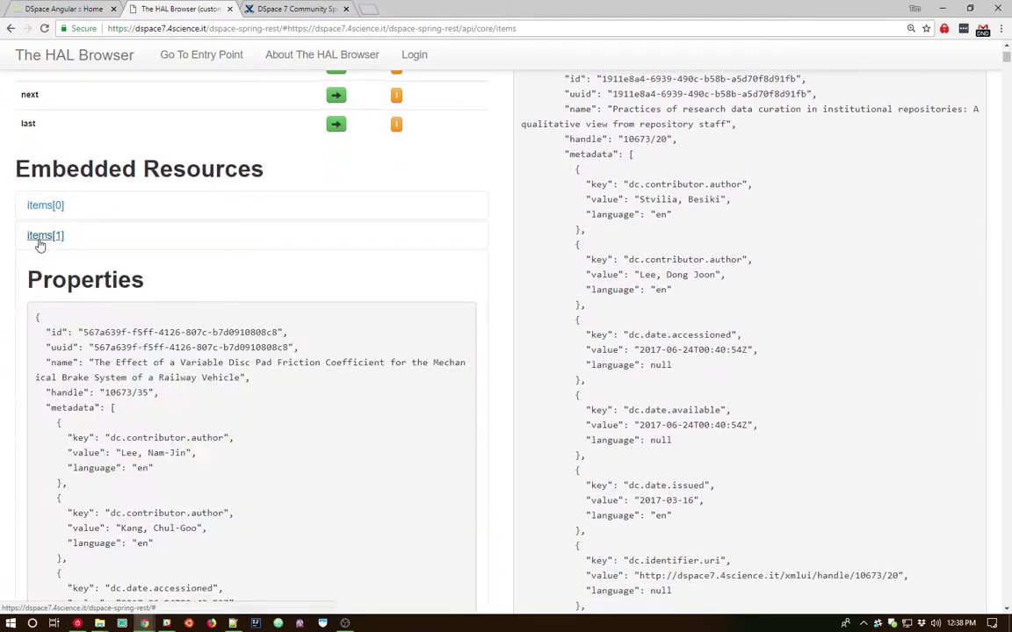
pyautogui.scroll(-2, 49, 248)
pyautogui.moveTo(93, 243); pyautogui.dragTo(241, 256)
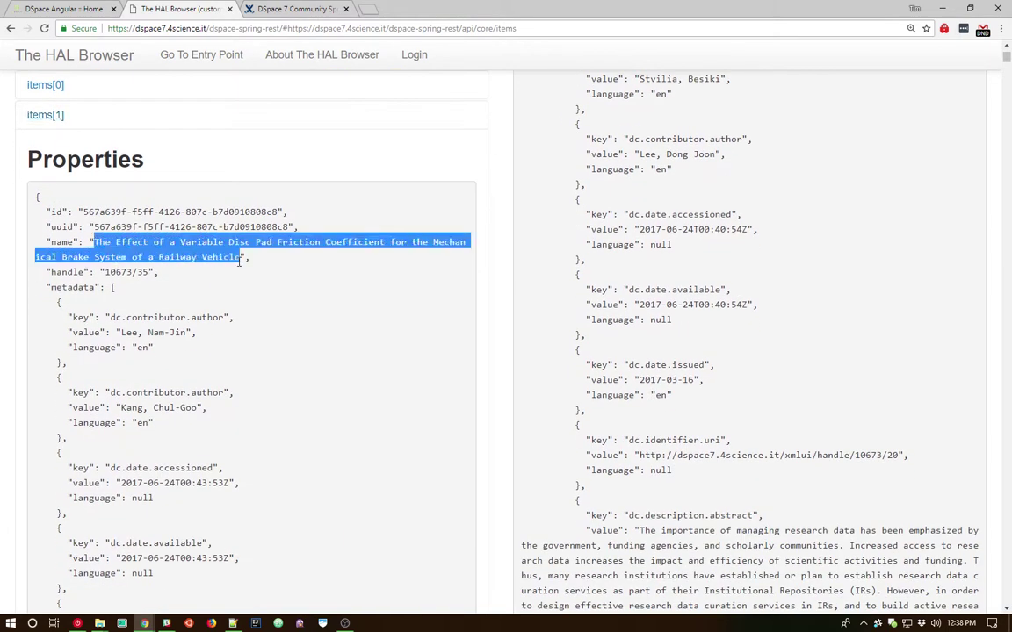
pyautogui.moveTo(109, 317); pyautogui.dragTo(226, 317)
pyautogui.scroll(-5, 127, 281)
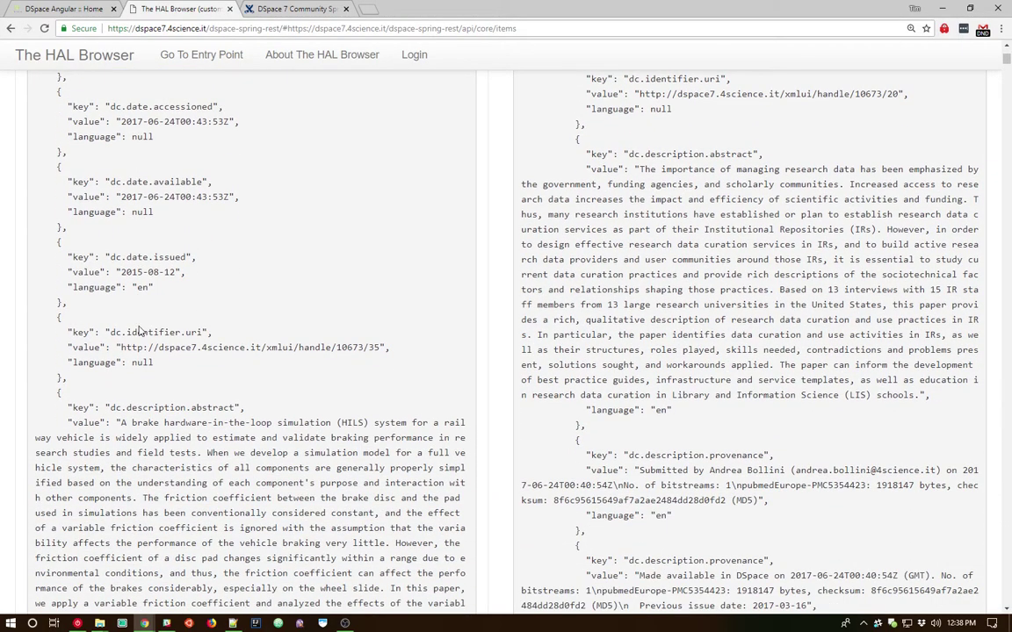
pyautogui.scroll(6, 132, 298)
pyautogui.scroll(2, 139, 330)
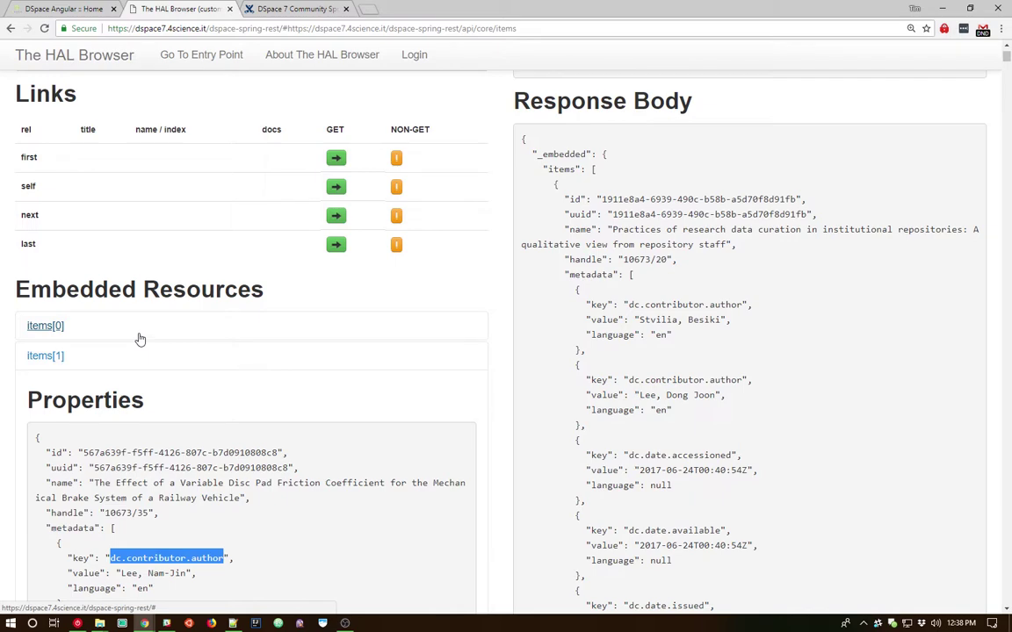
pyautogui.scroll(5, 139, 339)
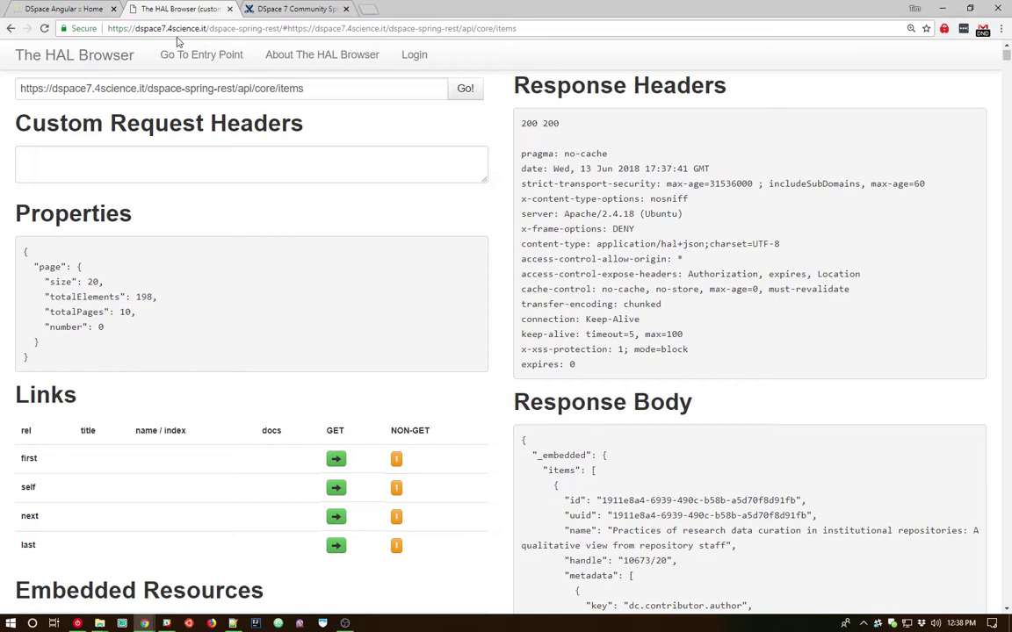
# Switch back to the DSpace Angular home tab, clear the address highlight, and scroll down.
pyautogui.click(64, 12)
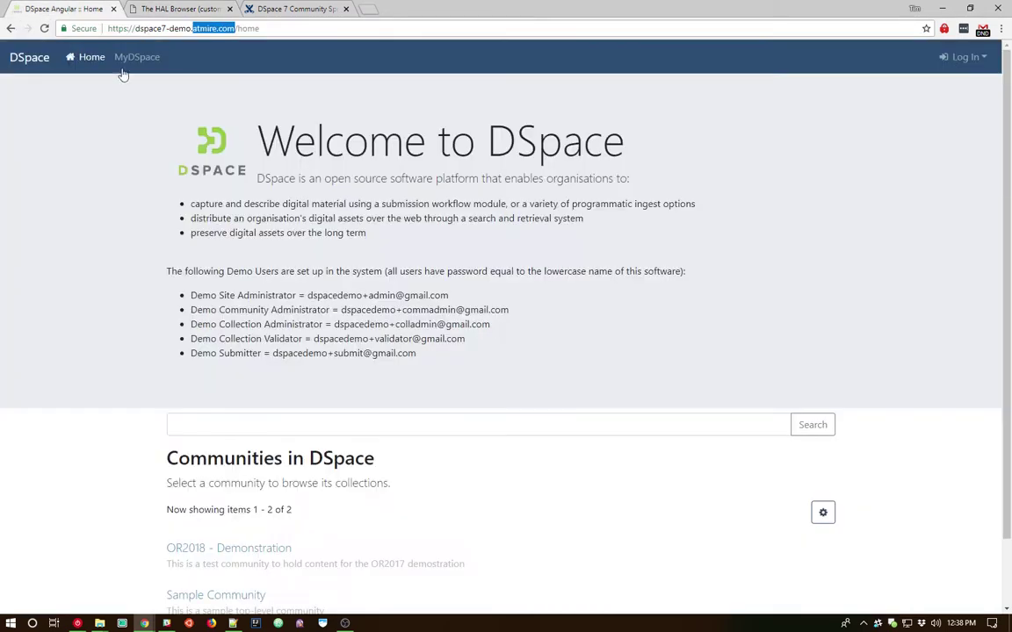
pyautogui.click(287, 310)
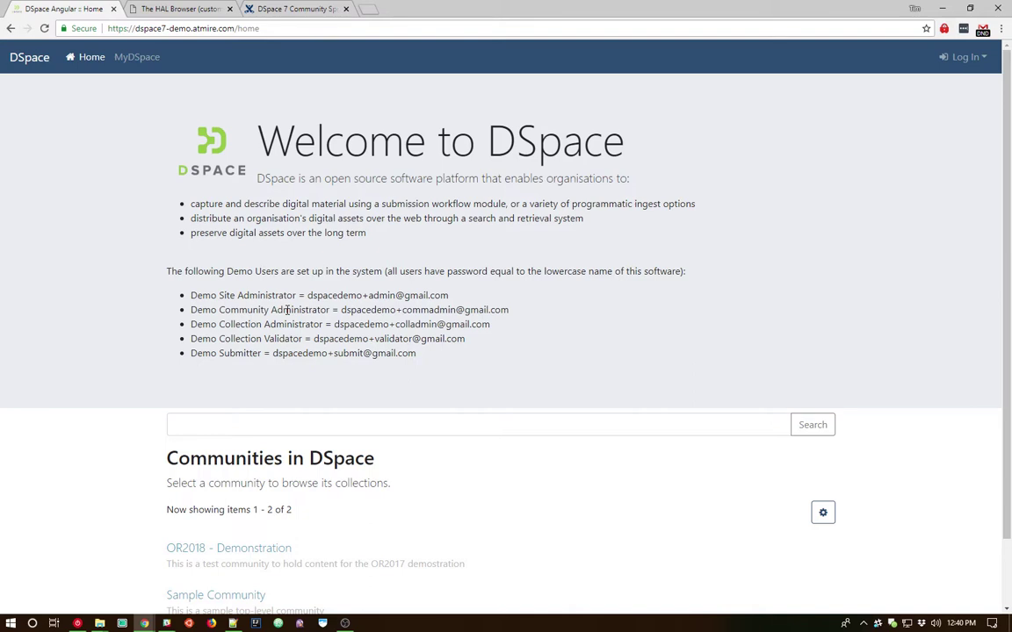
pyautogui.scroll(-2, 219, 281)
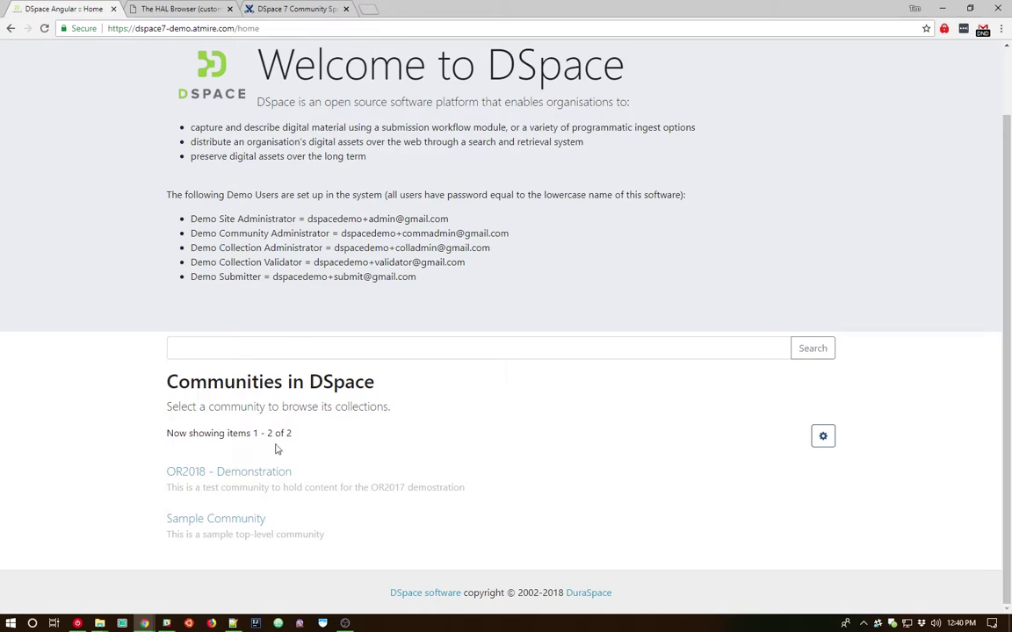
pyautogui.click(267, 473)
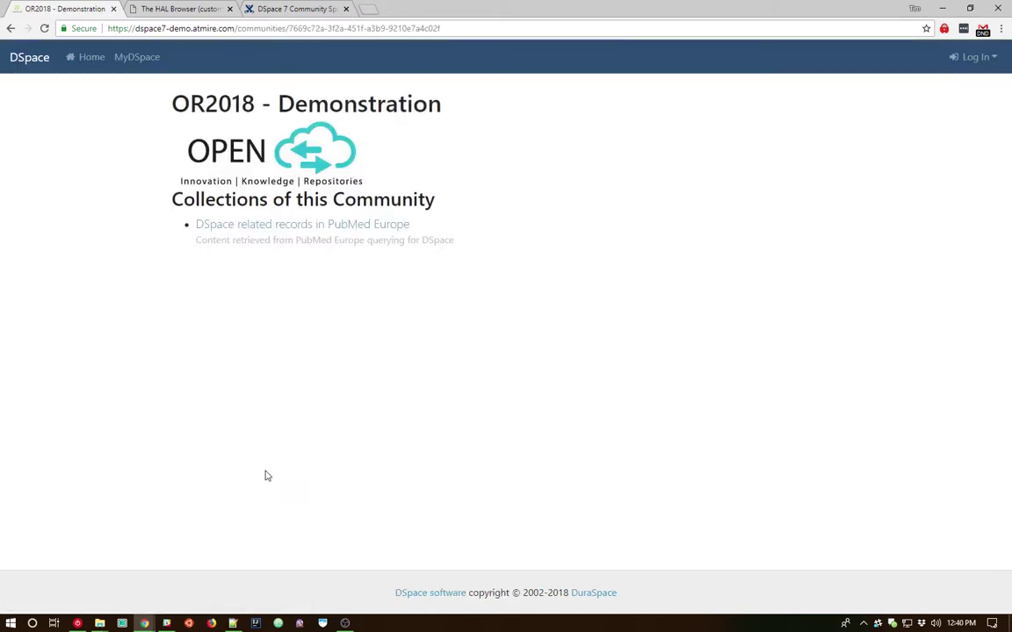
pyautogui.click(282, 230)
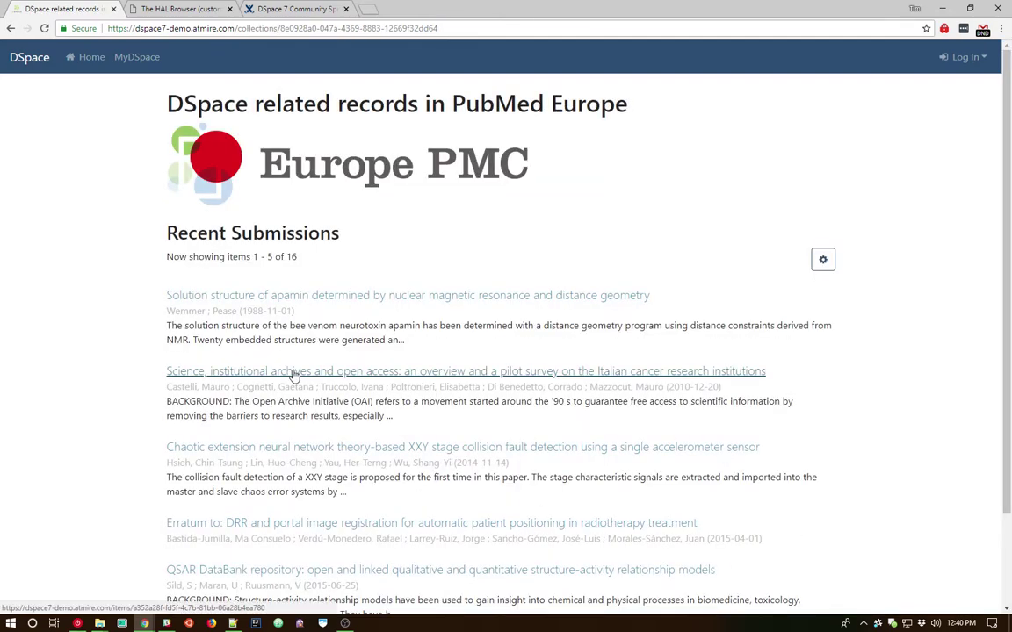
pyautogui.click(295, 376)
pyautogui.scroll(-2, 333, 339)
pyautogui.scroll(2, 232, 277)
pyautogui.scroll(-3, 258, 309)
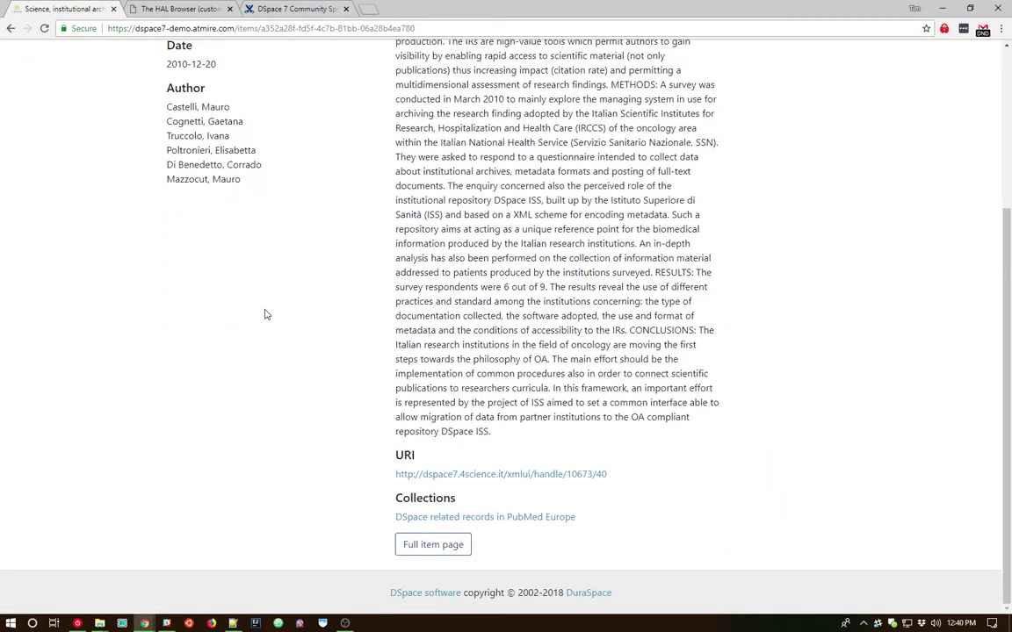
pyautogui.scroll(3, 265, 314)
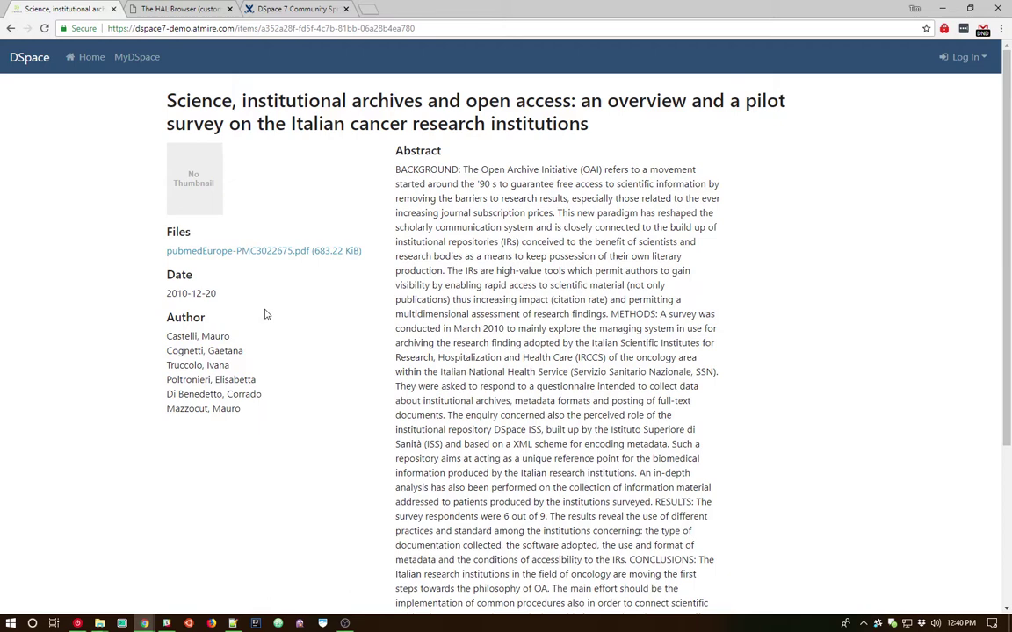
pyautogui.click(88, 58)
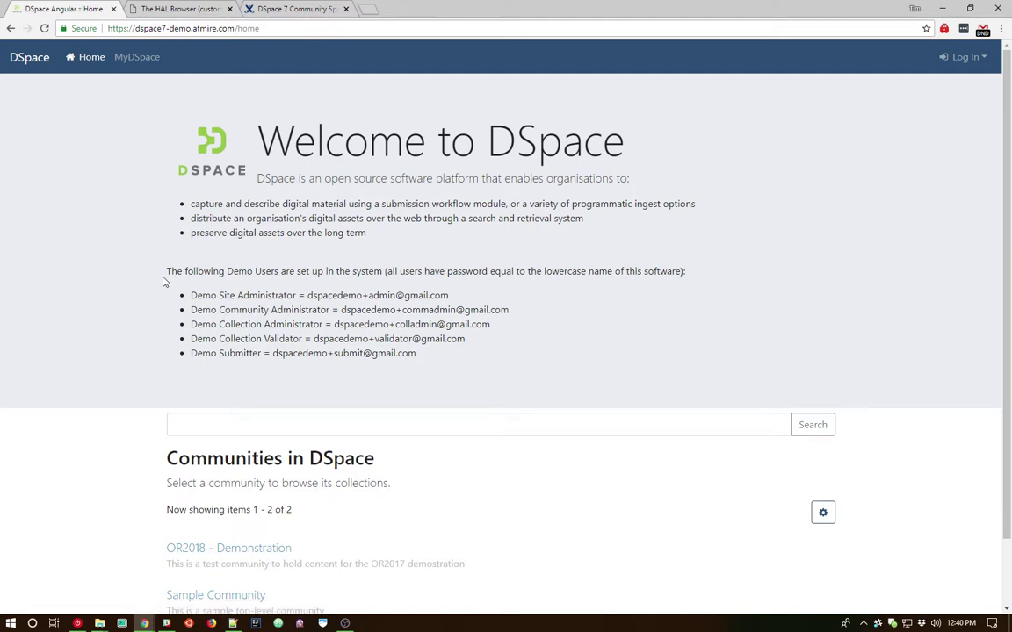
# Search the repository from the home page for 'standards', returning 4 items.
pyautogui.click(206, 426)
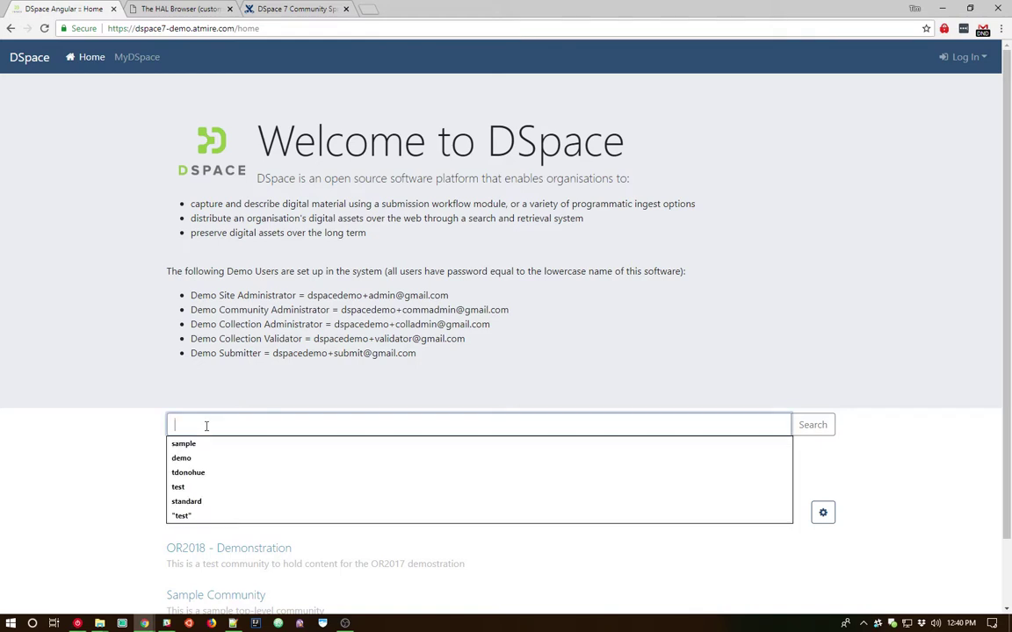
pyautogui.write('stan')
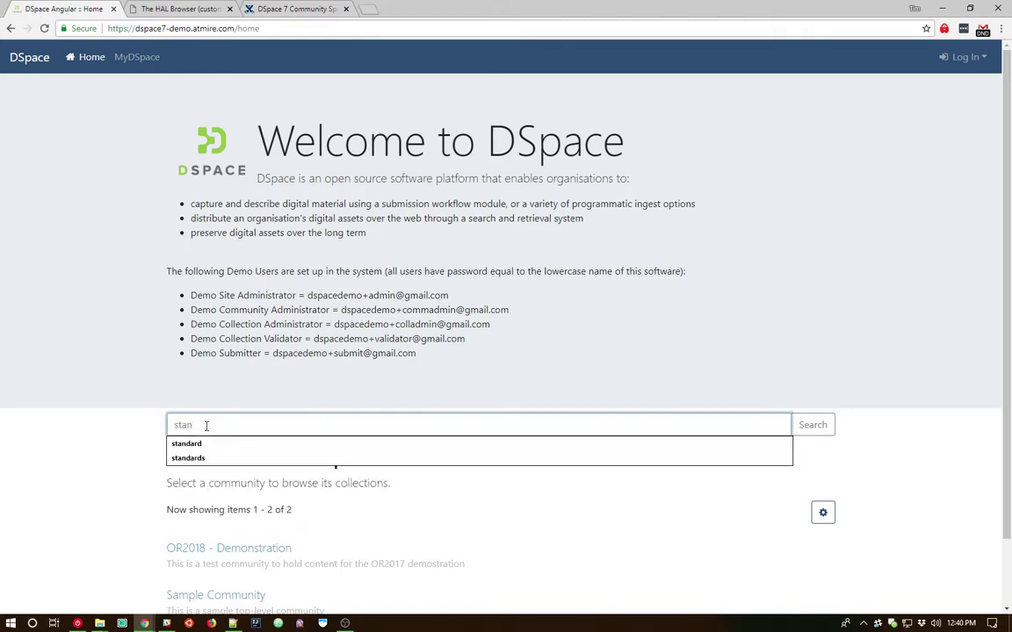
pyautogui.write('dards')
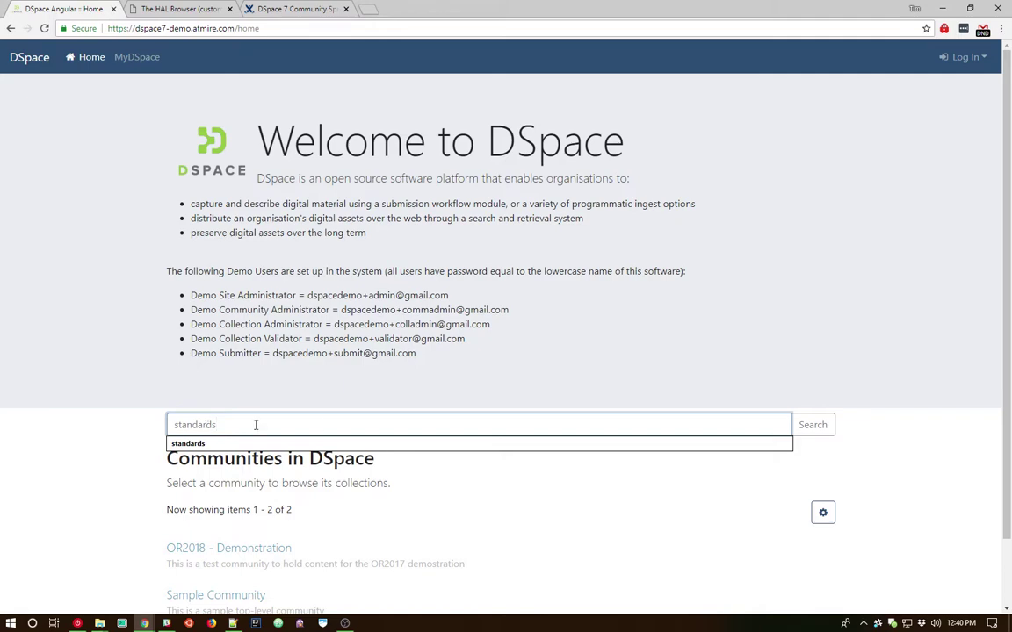
pyautogui.click(816, 426)
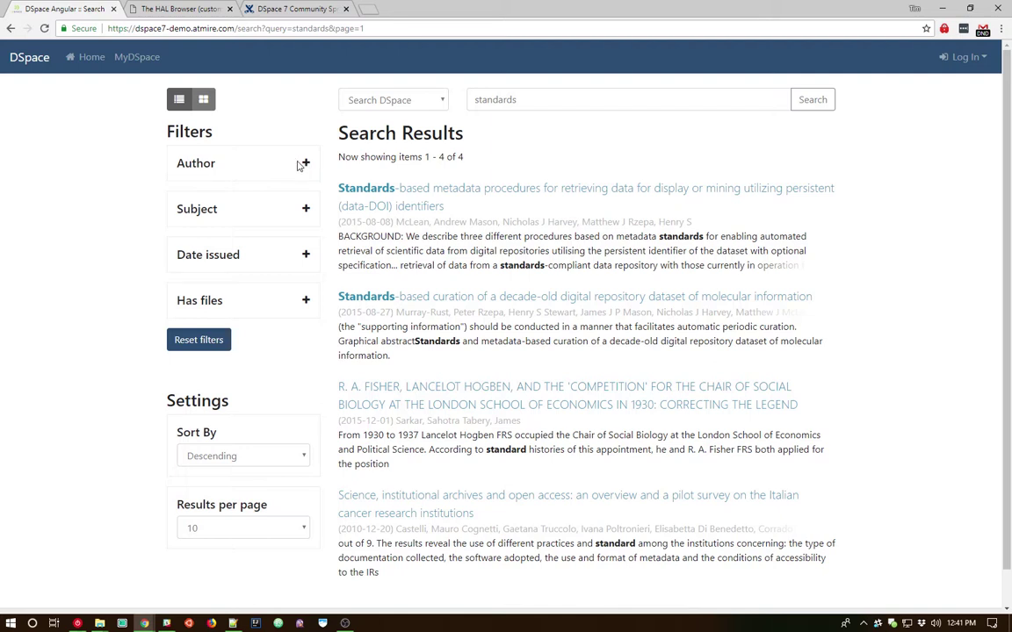
# Expand the Author and Subject facets and filter results to Metadata Standards.
pyautogui.click(304, 164)
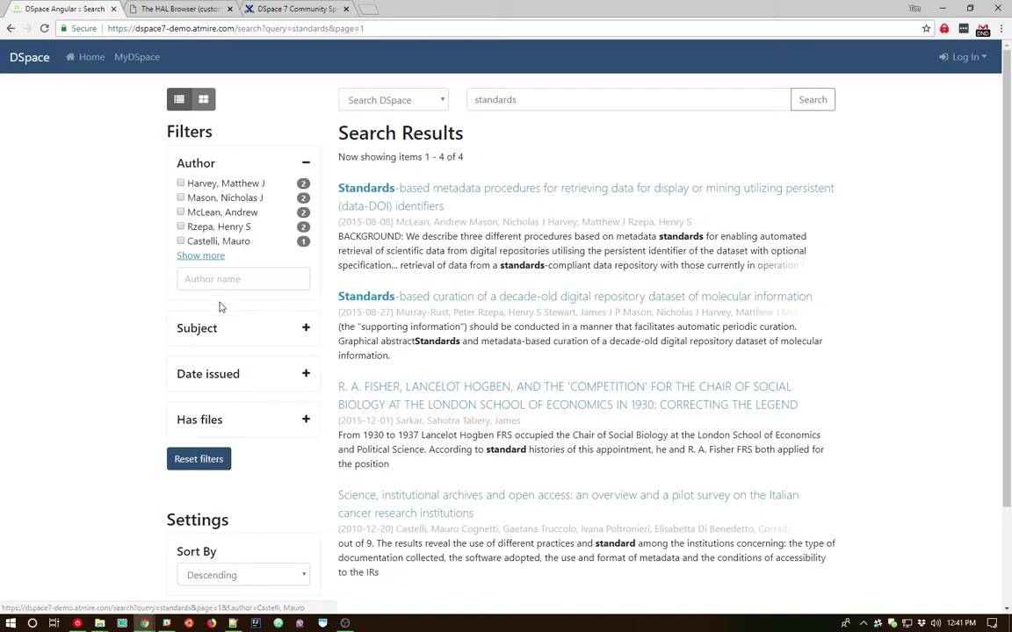
pyautogui.click(267, 334)
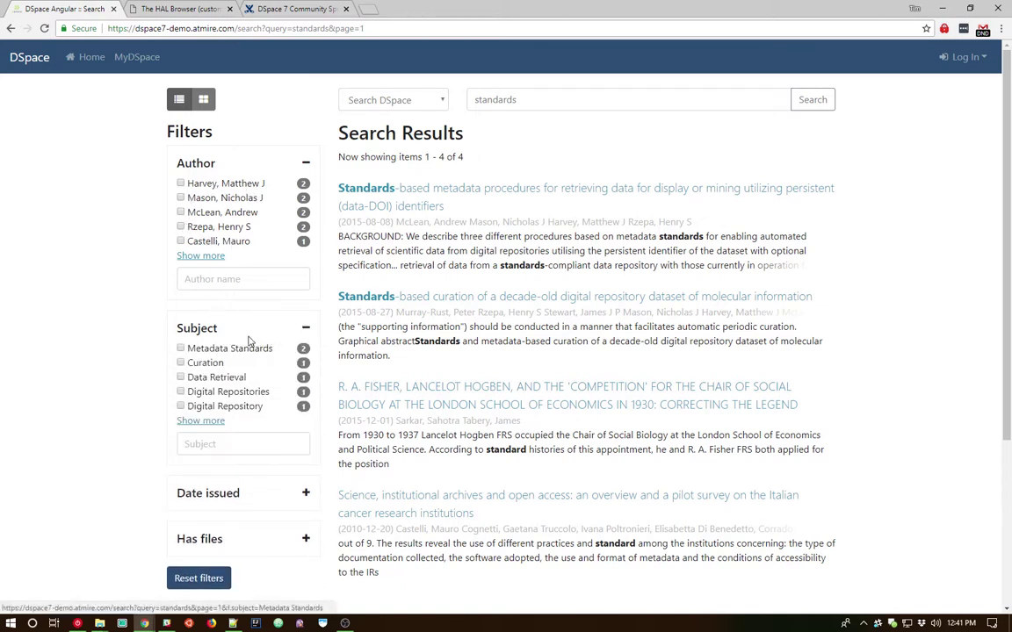
pyautogui.click(181, 350)
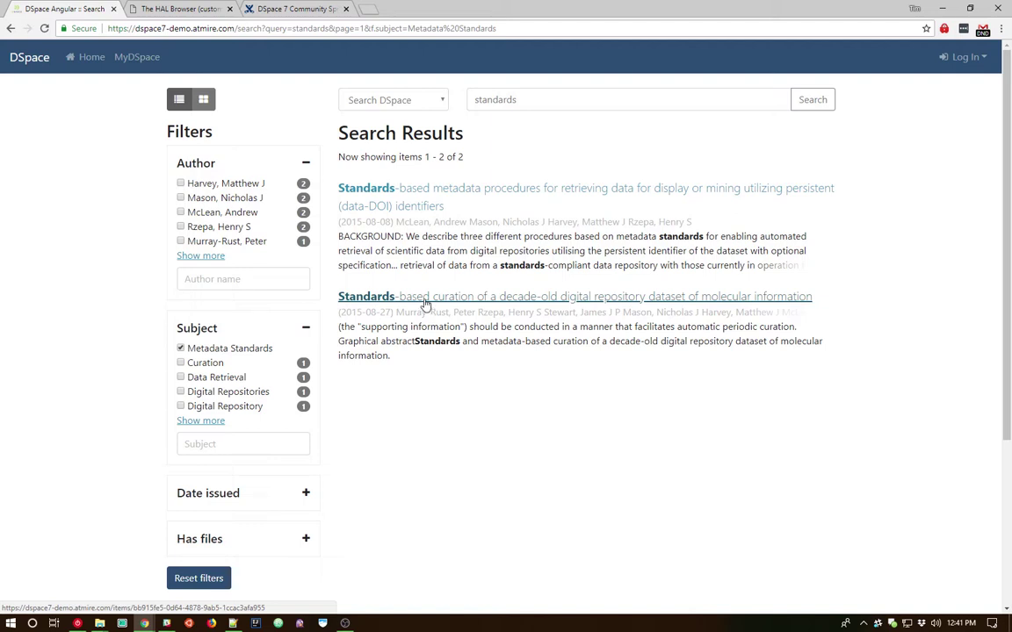
# Show the two filtered results as grid cards and expand the first card's details.
pyautogui.click(205, 102)
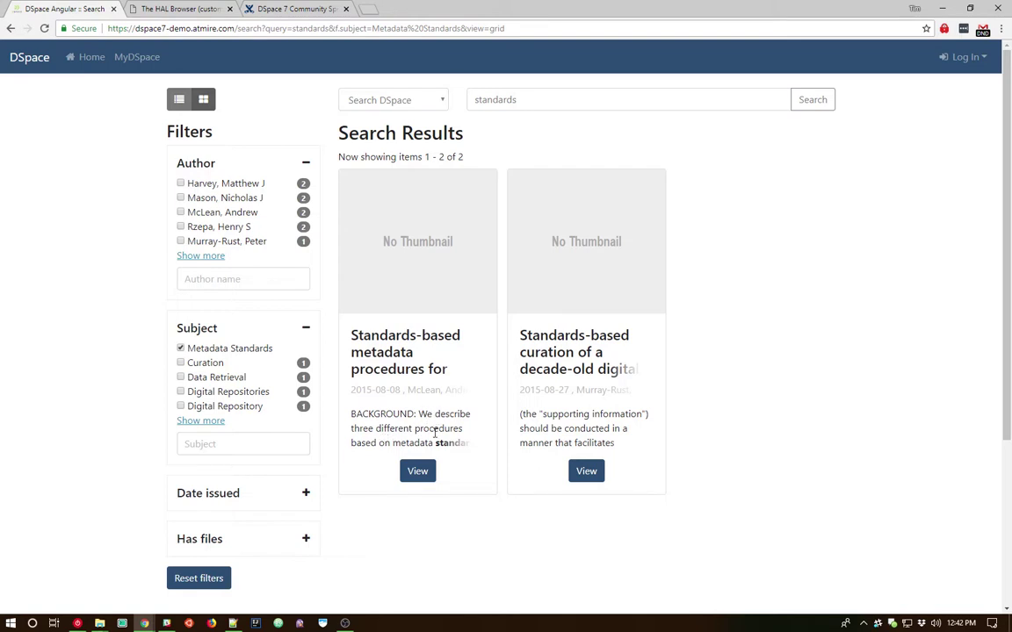
pyautogui.click(437, 425)
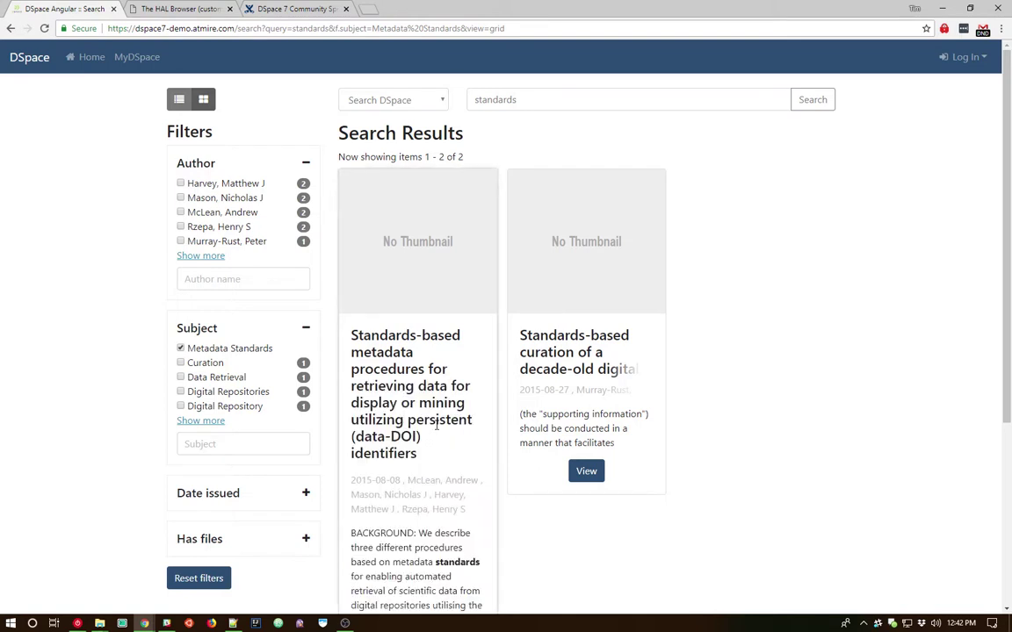
pyautogui.scroll(-5, 437, 425)
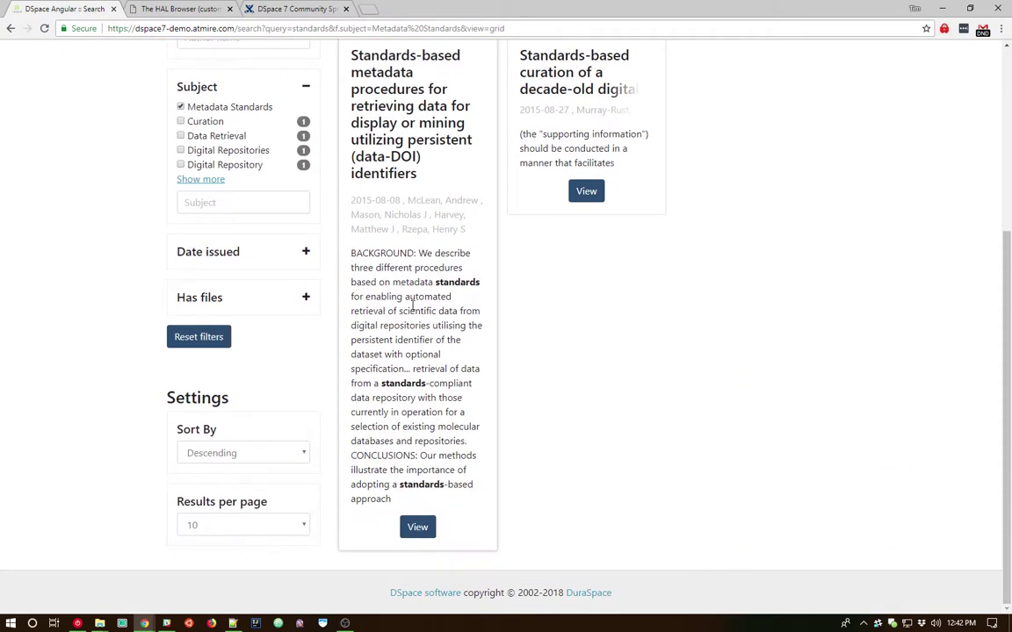
pyautogui.scroll(2, 450, 350)
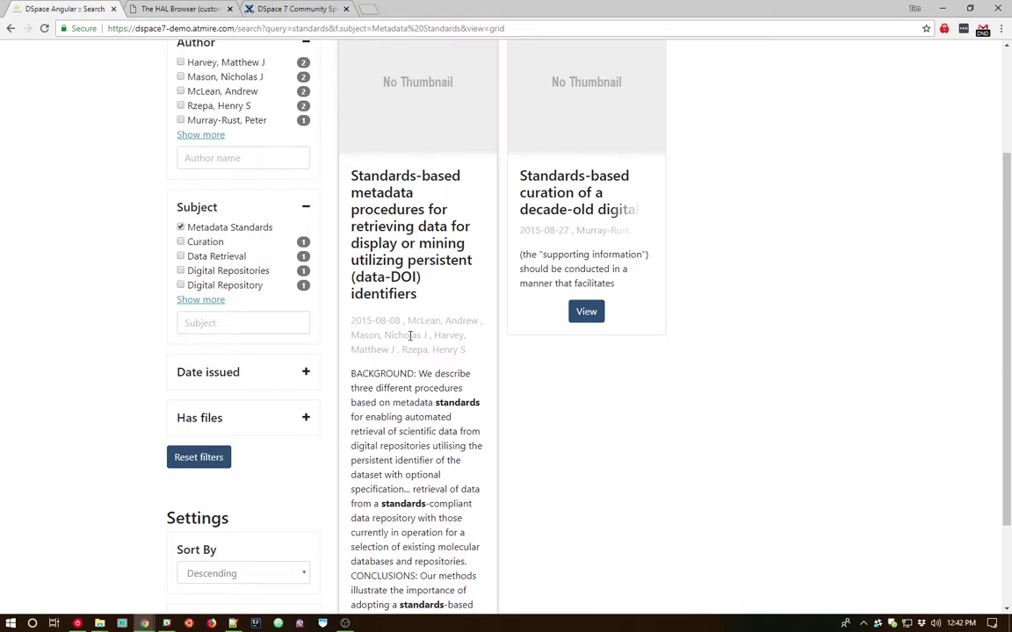
pyautogui.scroll(1, 385, 314)
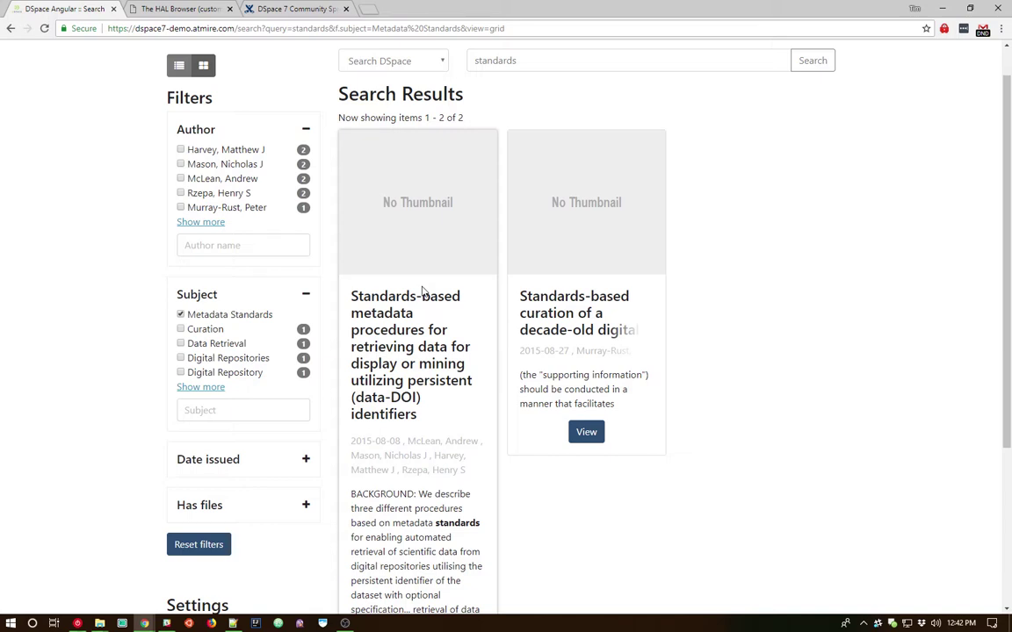
pyautogui.scroll(1, 421, 292)
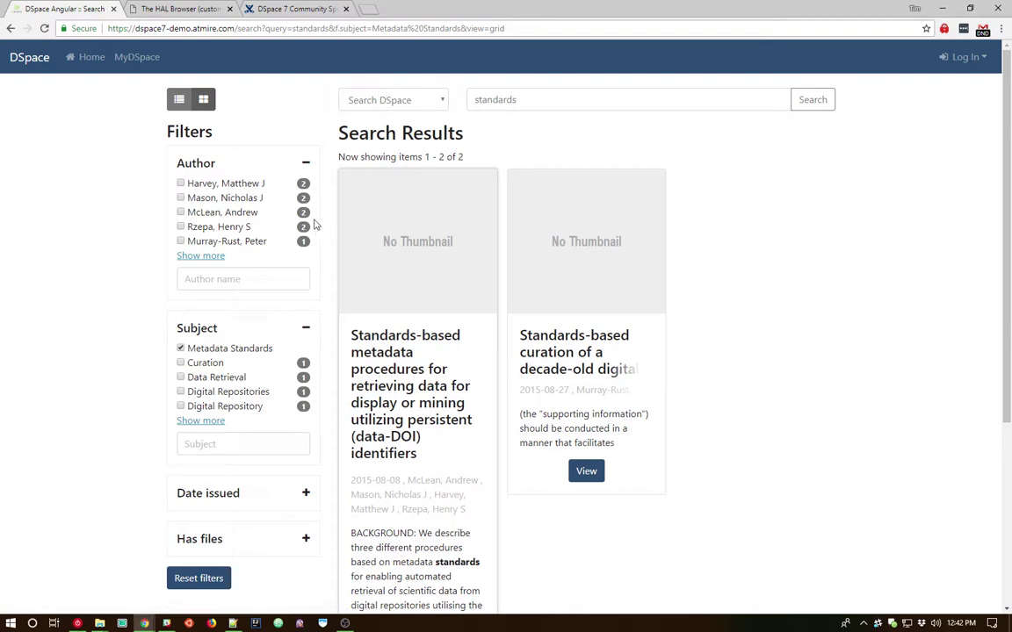
# Return to the home page, select the demo submitter's e-mail, and briefly open the login form.
pyautogui.click(91, 58)
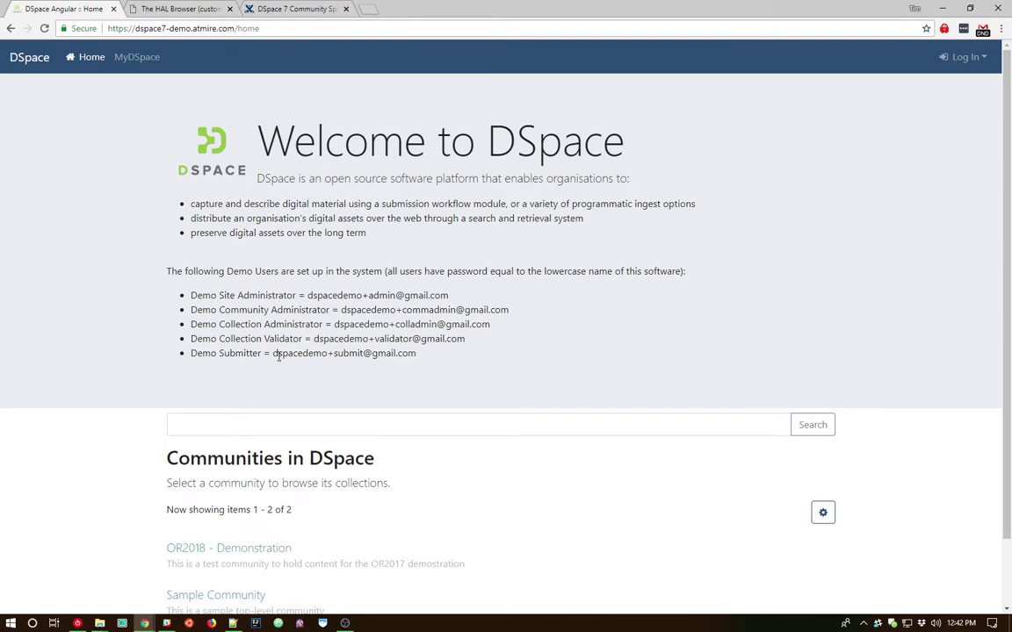
pyautogui.moveTo(275, 354); pyautogui.dragTo(419, 361)
pyautogui.hotkey('ctrl', 'c')
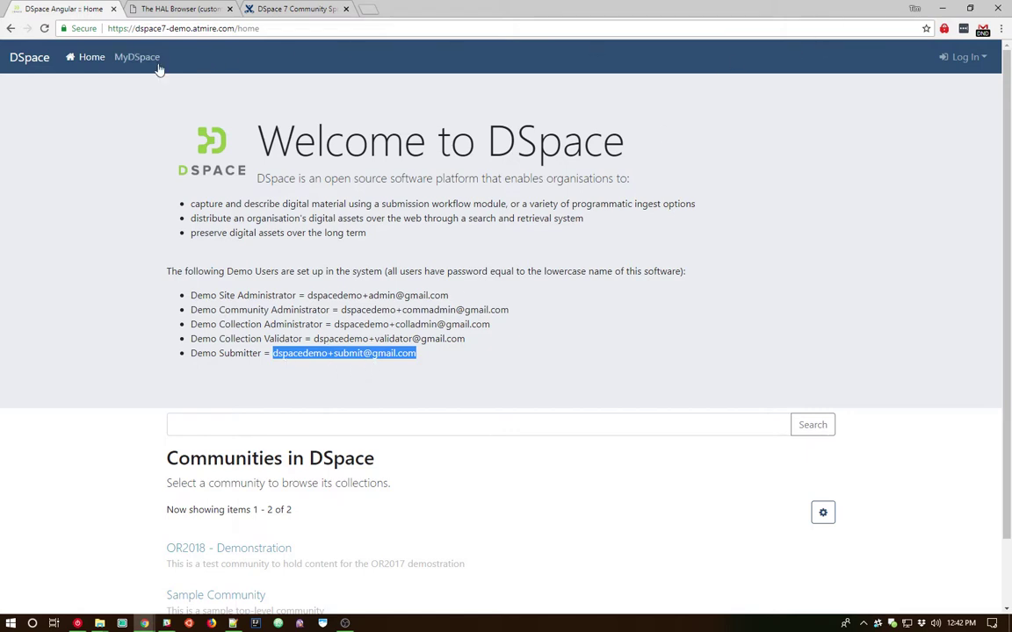
pyautogui.click(963, 63)
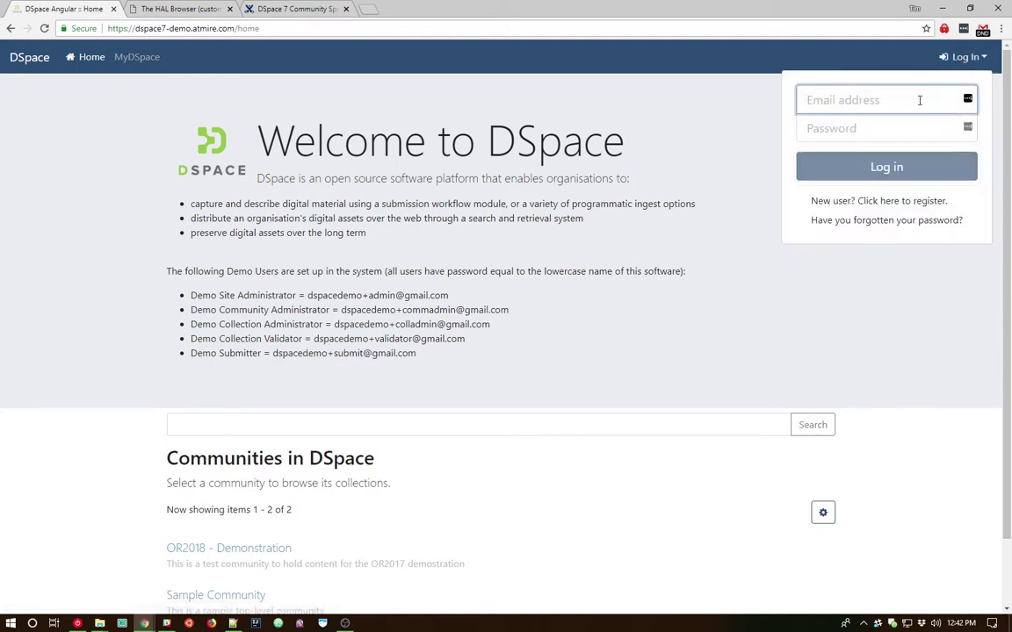
pyautogui.click(955, 58)
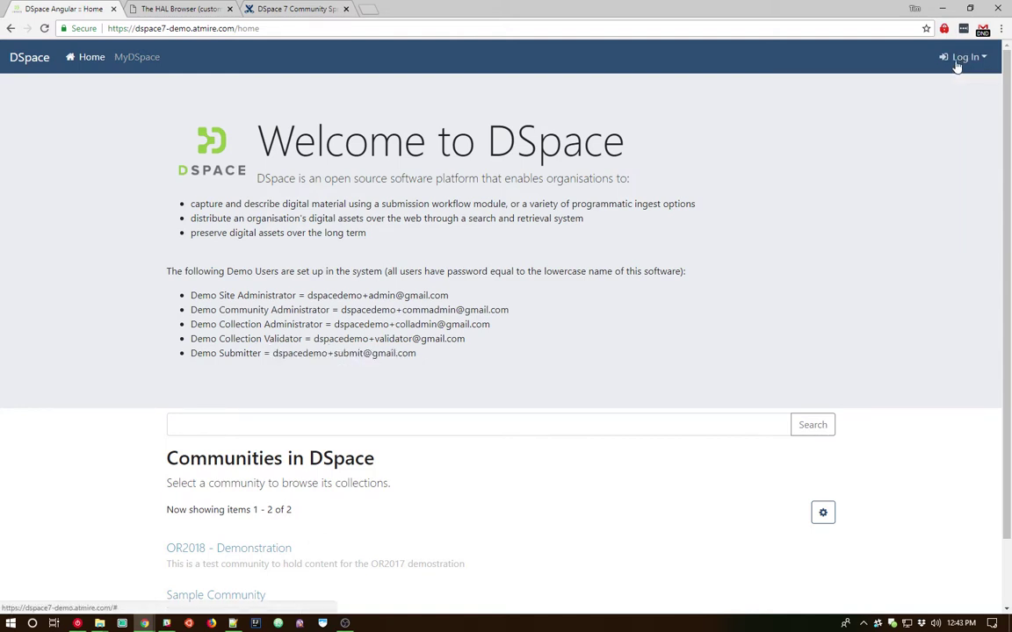
# Log in to MyDSpace with the pasted submitter e-mail and the account password.
pyautogui.click(134, 62)
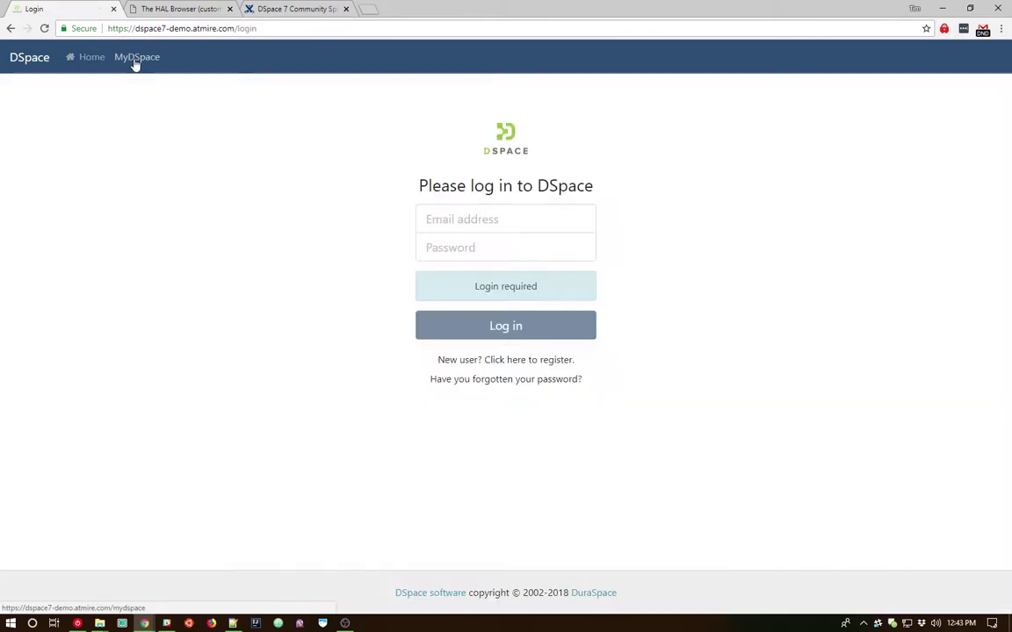
pyautogui.click(506, 225)
pyautogui.hotkey('ctrl', 'v')
pyautogui.click(497, 248)
pyautogui.write('dspace')
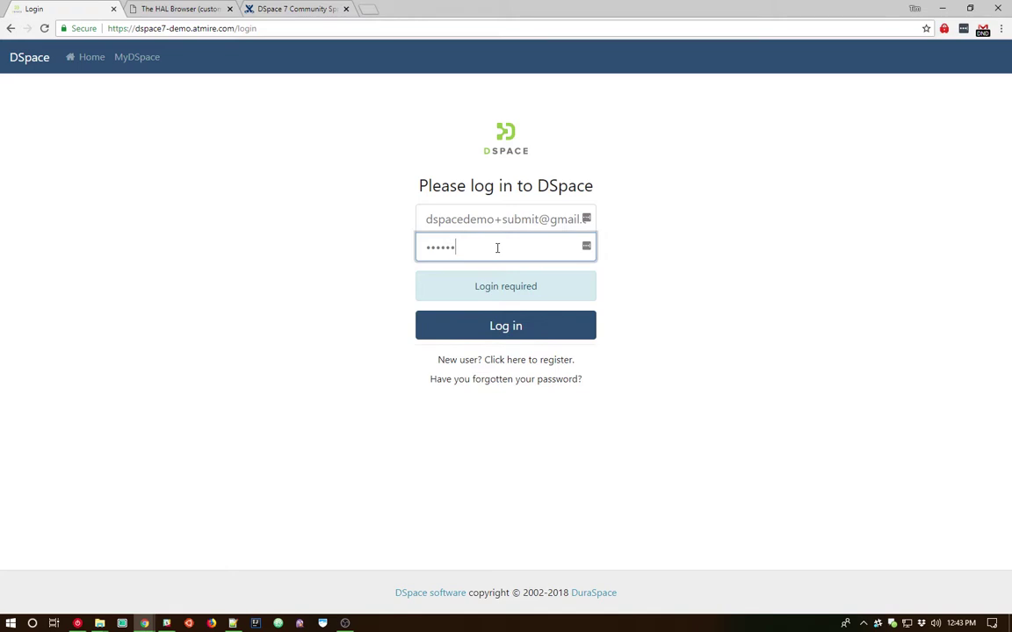
pyautogui.click(494, 328)
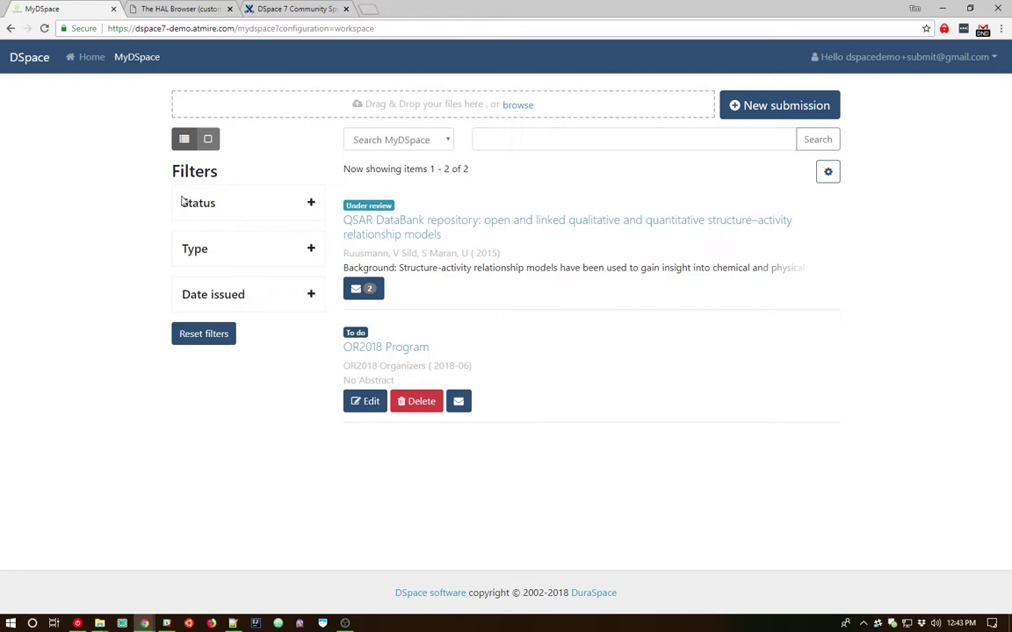
# Expand the Status filter in the MyDSpace sidebar to show Workspace and Workflow.
pyautogui.click(311, 204)
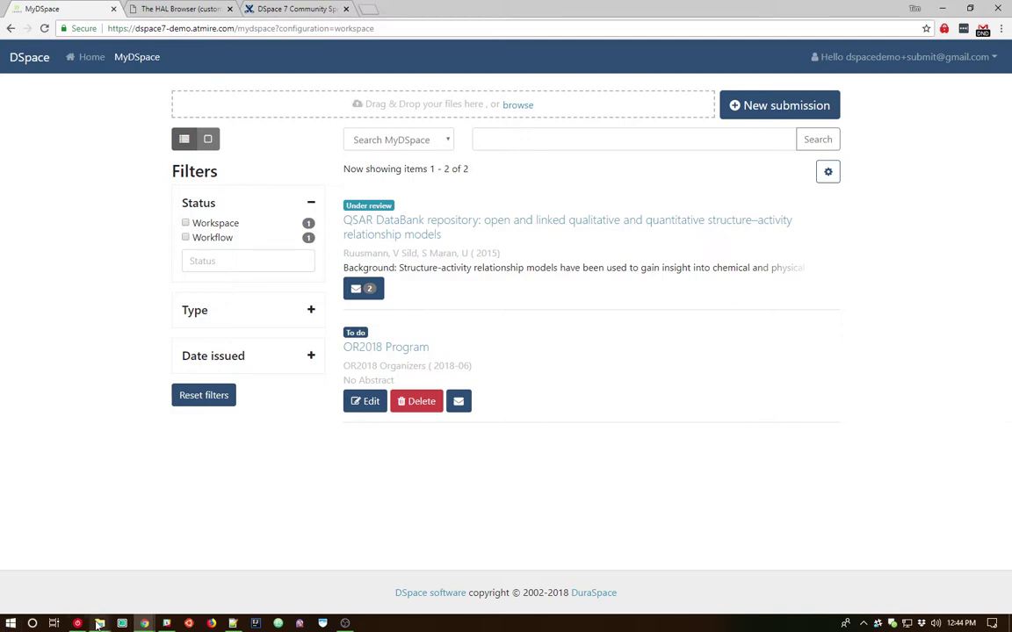
# Bring the TestData folder forward and open 41467_2018_Article_2984.pdf.
pyautogui.moveTo(99, 621)
pyautogui.click(55, 583)
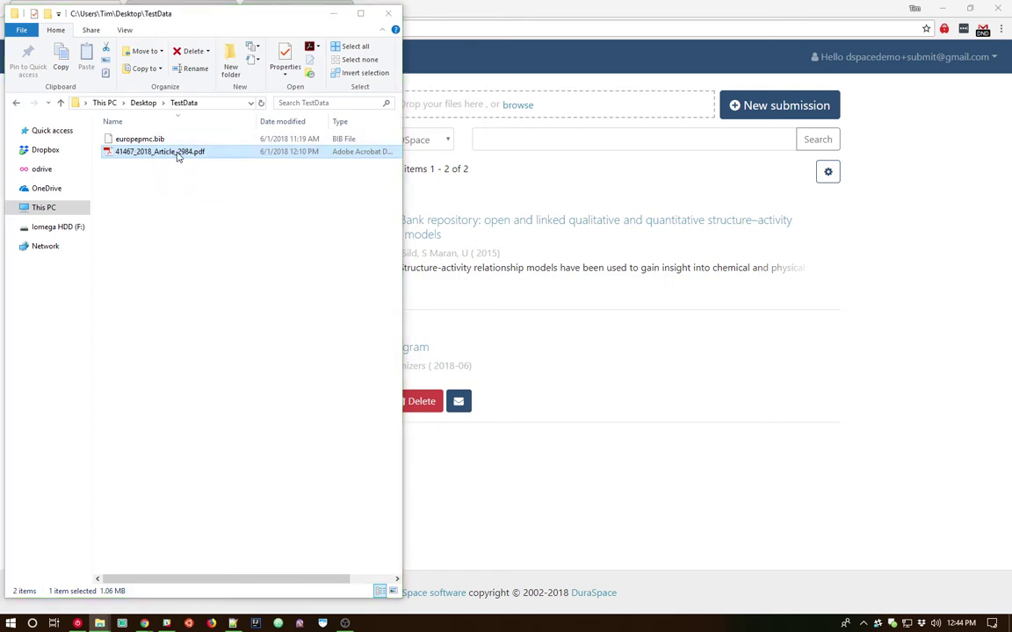
pyautogui.doubleClick(177, 155)
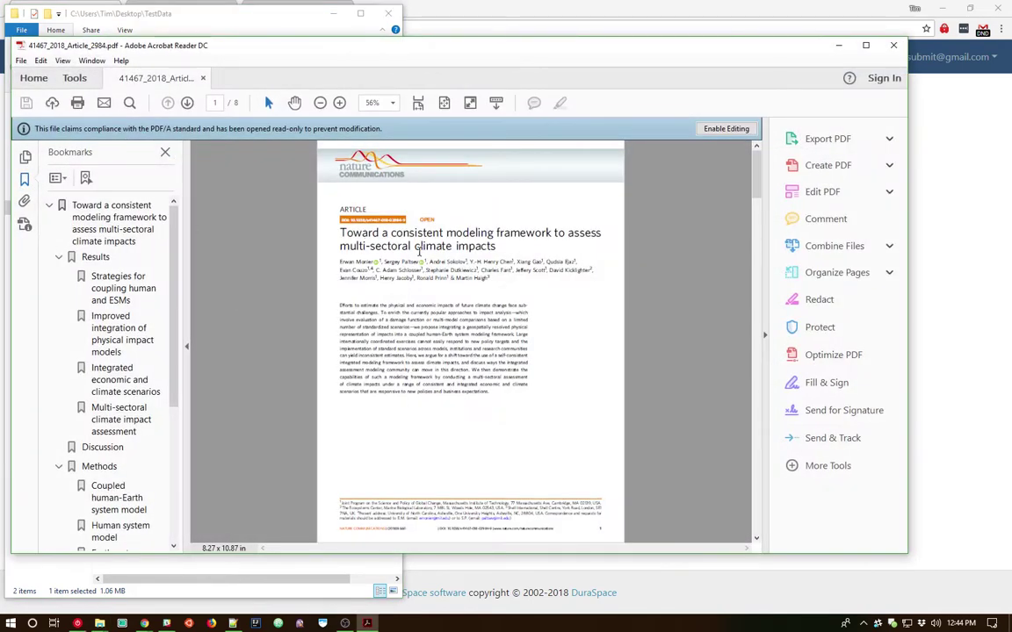
# Zoom the article page from 56% to 102% and scroll down slightly.
pyautogui.click(340, 103)
pyautogui.click(340, 103)
pyautogui.click(340, 103)
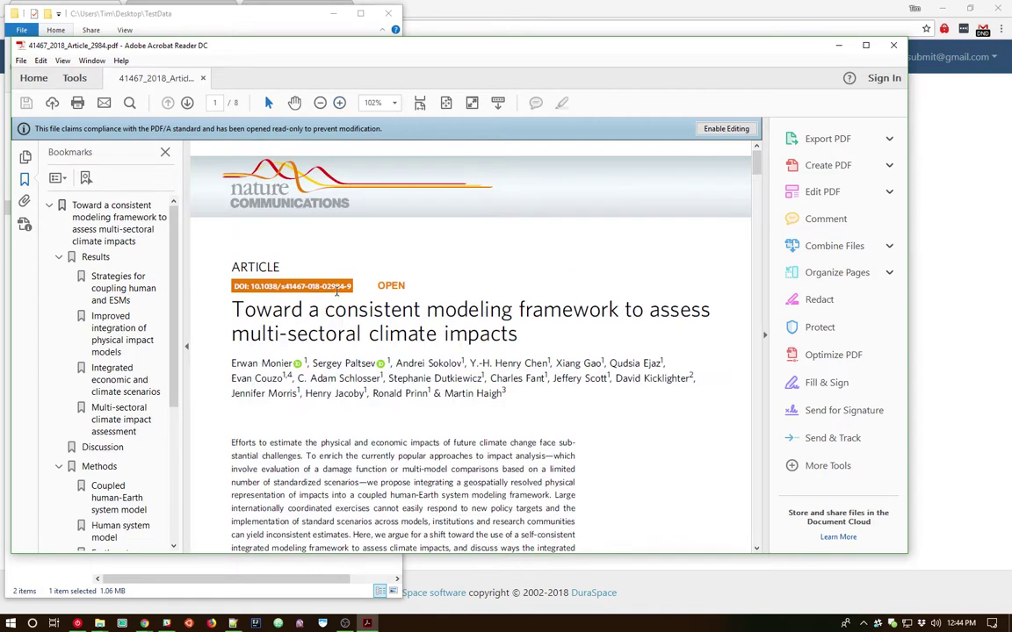
pyautogui.scroll(-2, 336, 291)
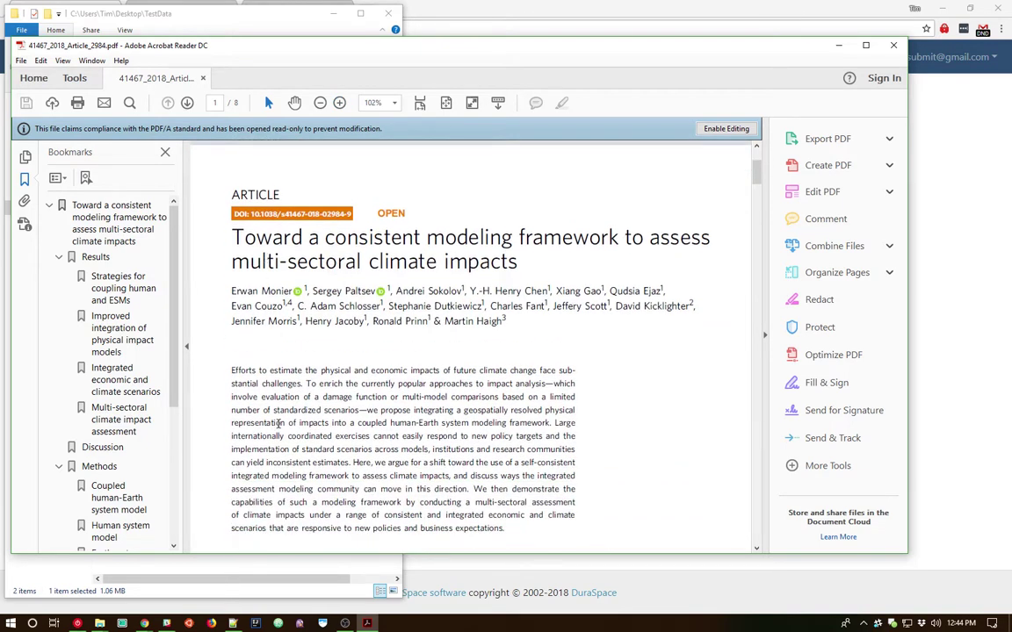
# Close the PDF reader and drop 41467_2018_Article_2984.pdf onto MyDSpace's drag-and-drop zone.
pyautogui.click(893, 45)
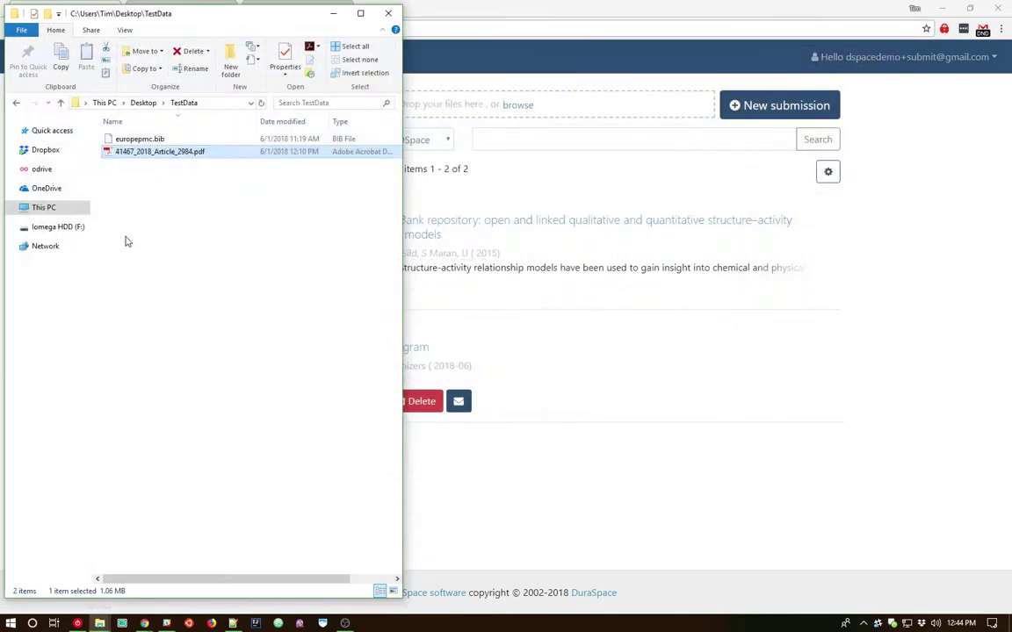
pyautogui.moveTo(121, 159); pyautogui.dragTo(448, 116)
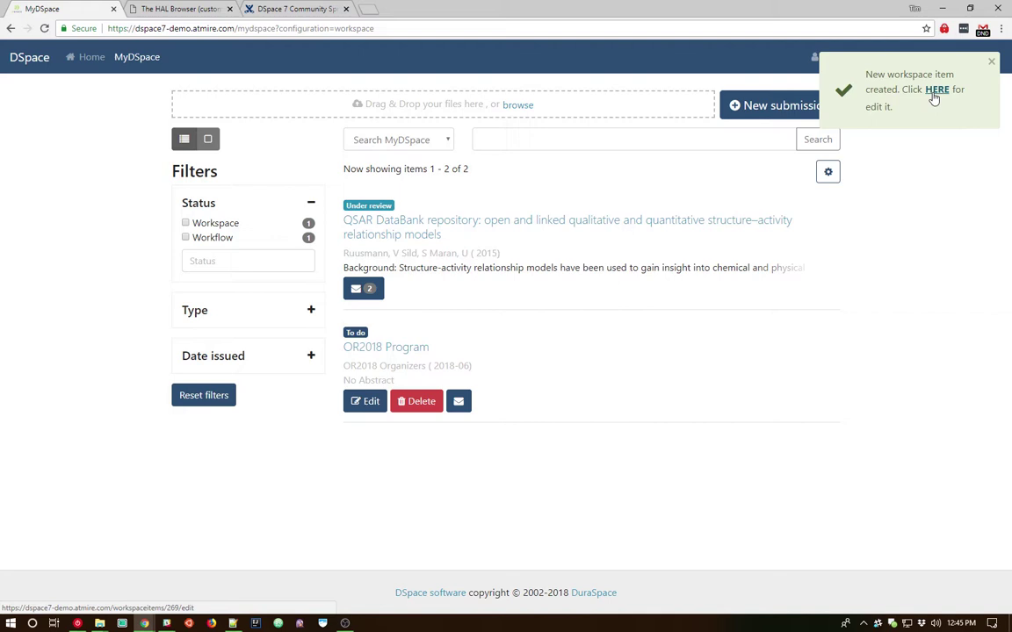
# Open the new workspace item from the notification link and review its prefilled title and abstract.
pyautogui.click(935, 91)
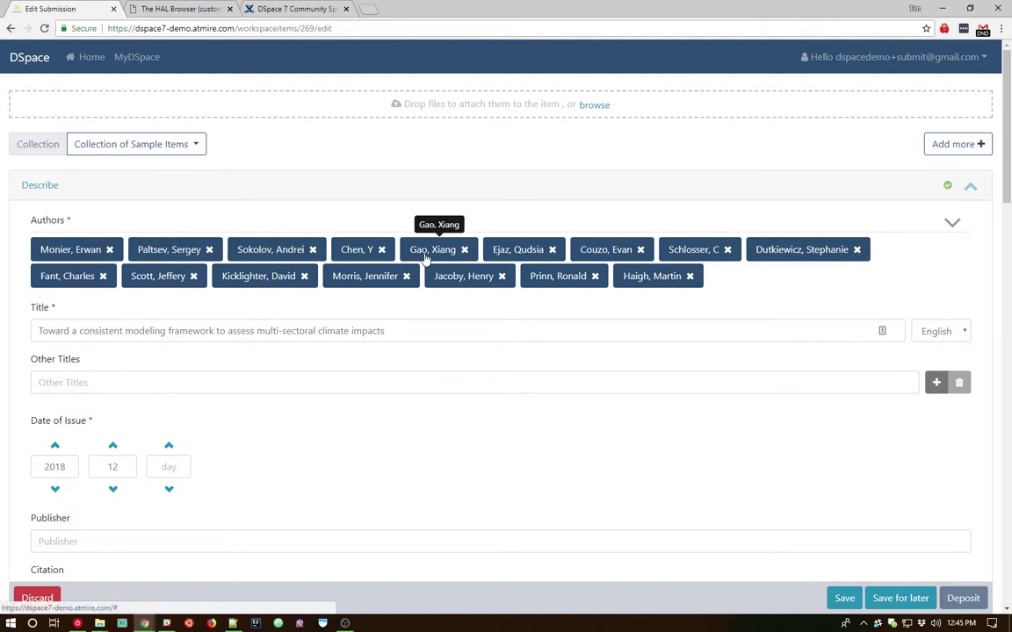
pyautogui.click(145, 332)
pyautogui.scroll(-2, 145, 334)
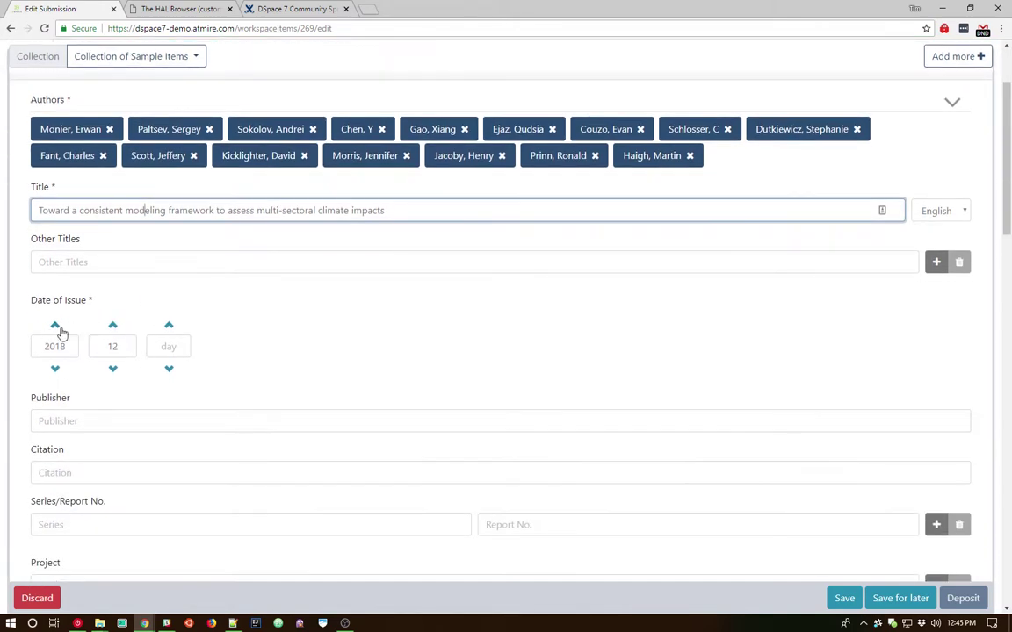
pyautogui.scroll(-4, 256, 332)
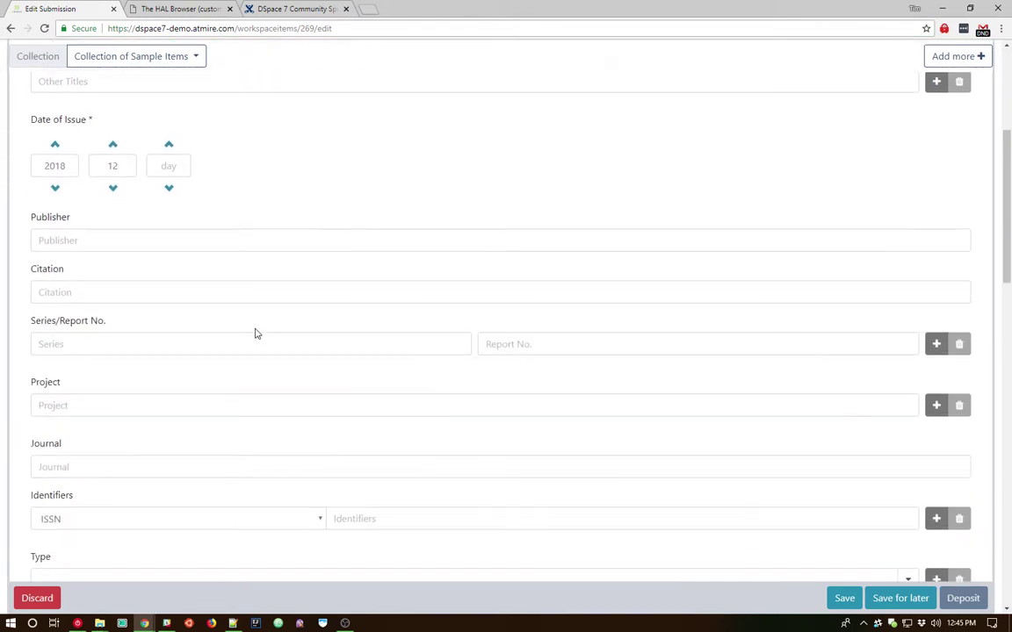
pyautogui.scroll(-3, 256, 334)
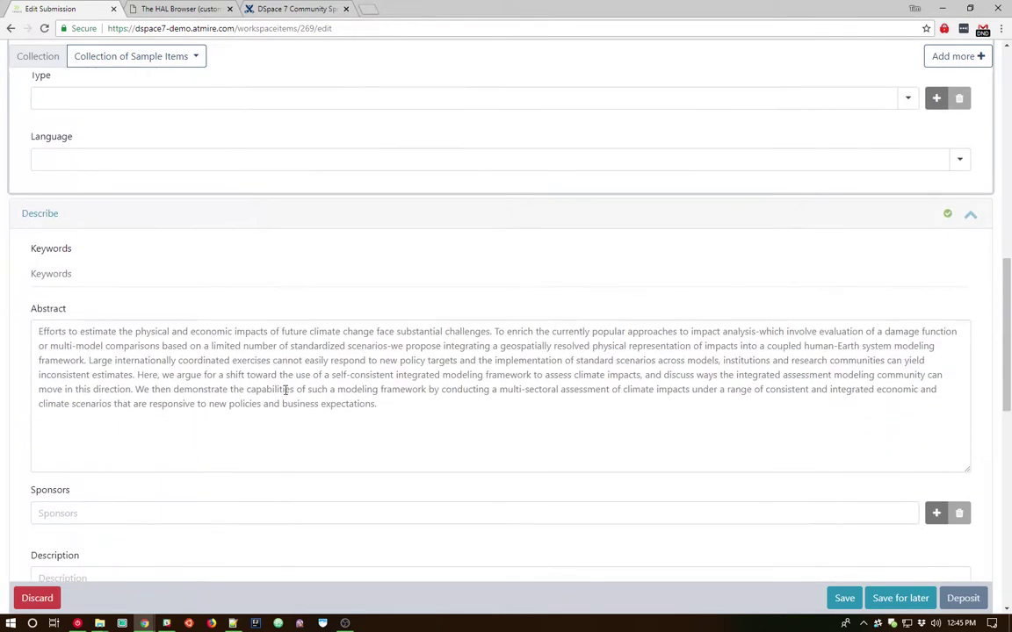
pyautogui.moveTo(409, 413); pyautogui.dragTo(31, 331)
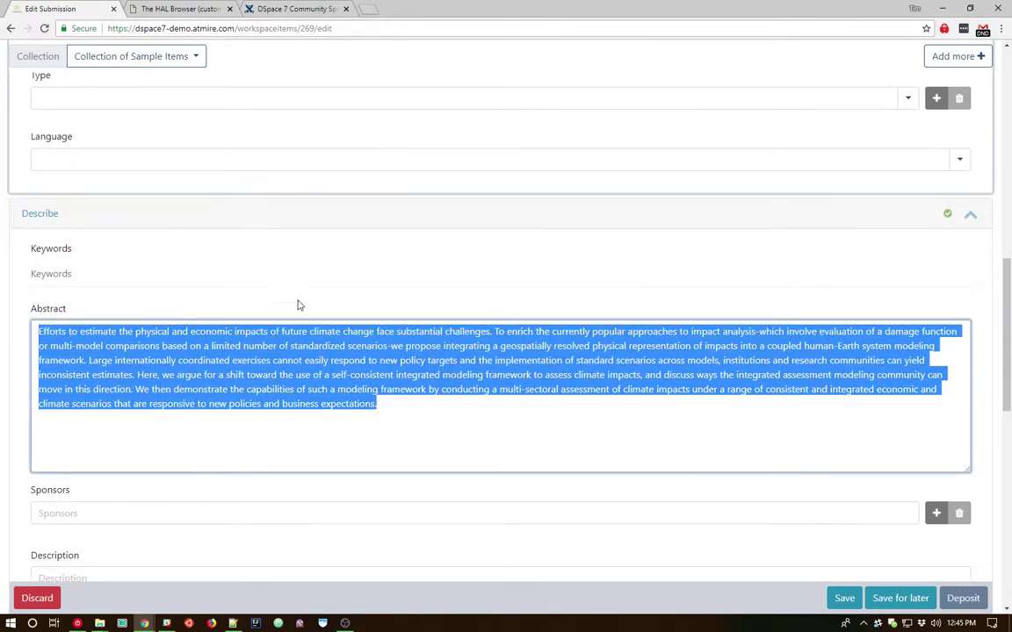
pyautogui.scroll(8, 296, 339)
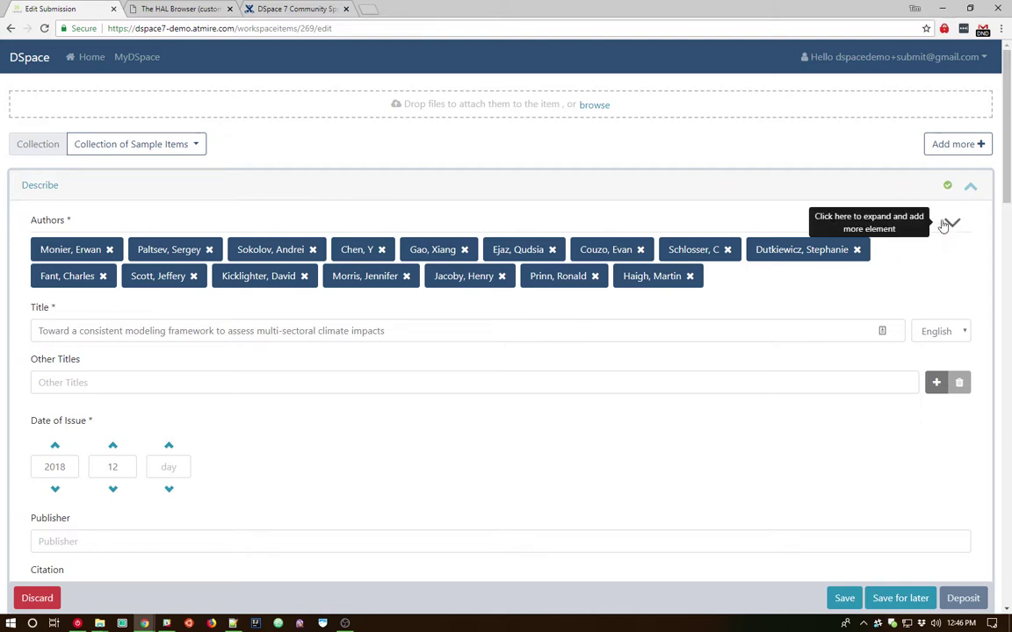
# Collapse both Describe sections, Upload files and Deposit license down to their headings.
pyautogui.moveTo(1005, 152); pyautogui.dragTo(1009, 553)
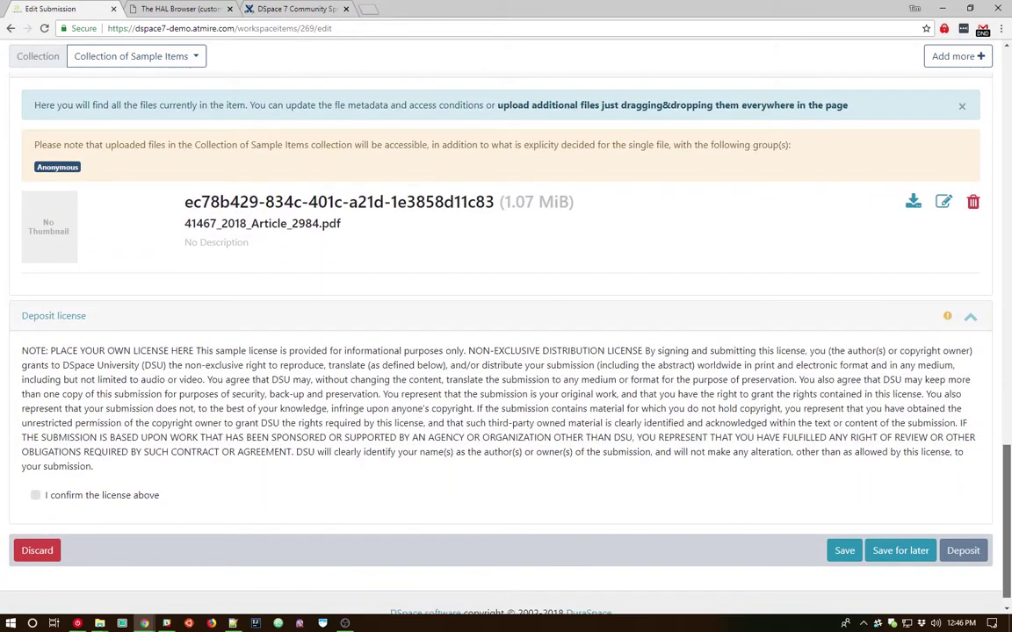
pyautogui.moveTo(1009, 554); pyautogui.dragTo(996, 151)
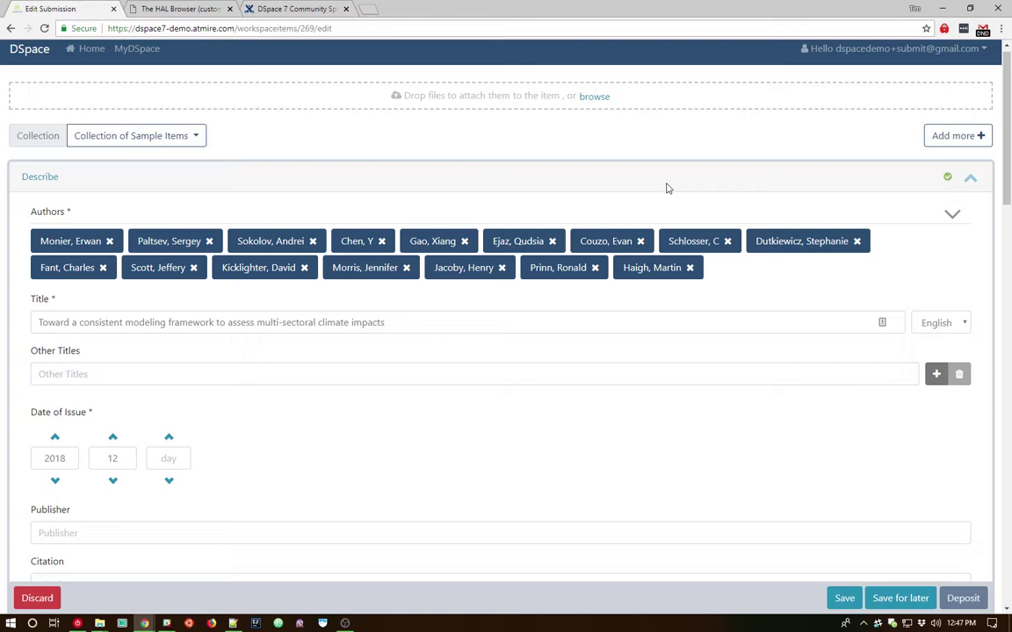
pyautogui.click(971, 182)
pyautogui.click(970, 215)
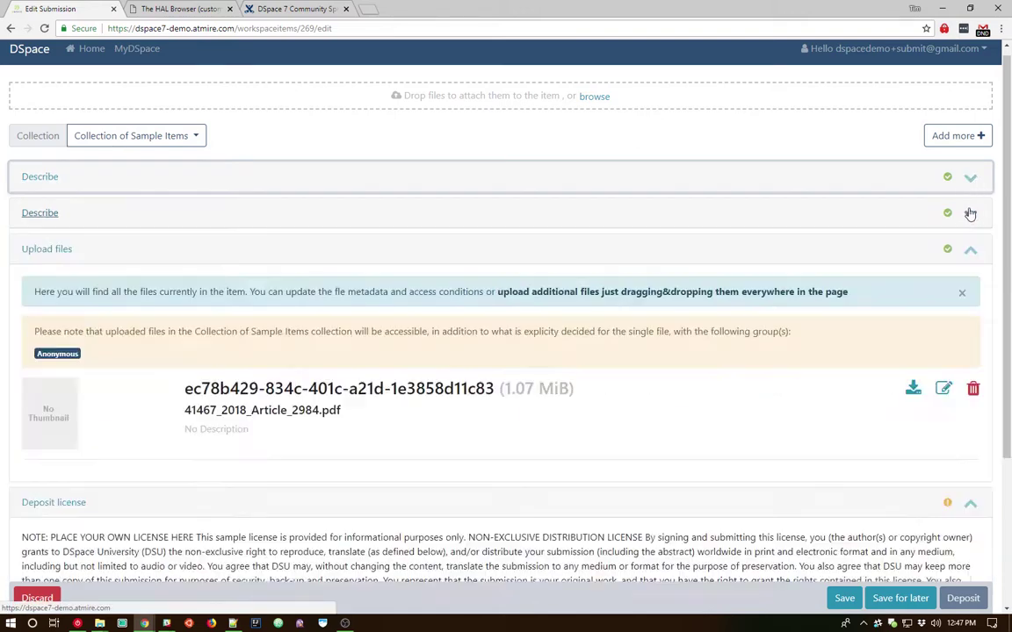
pyautogui.click(970, 251)
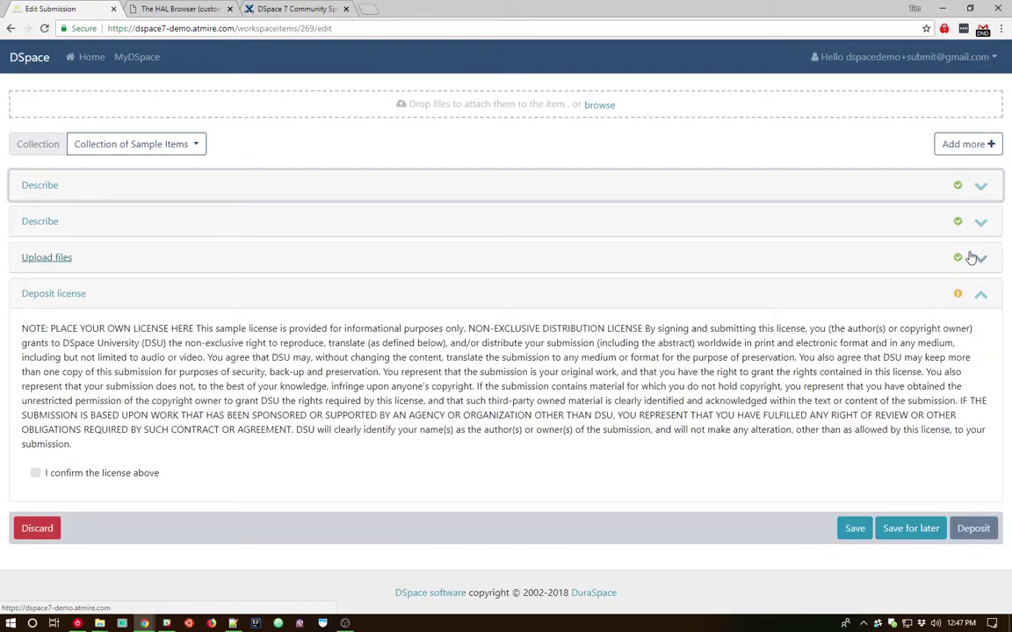
pyautogui.click(981, 296)
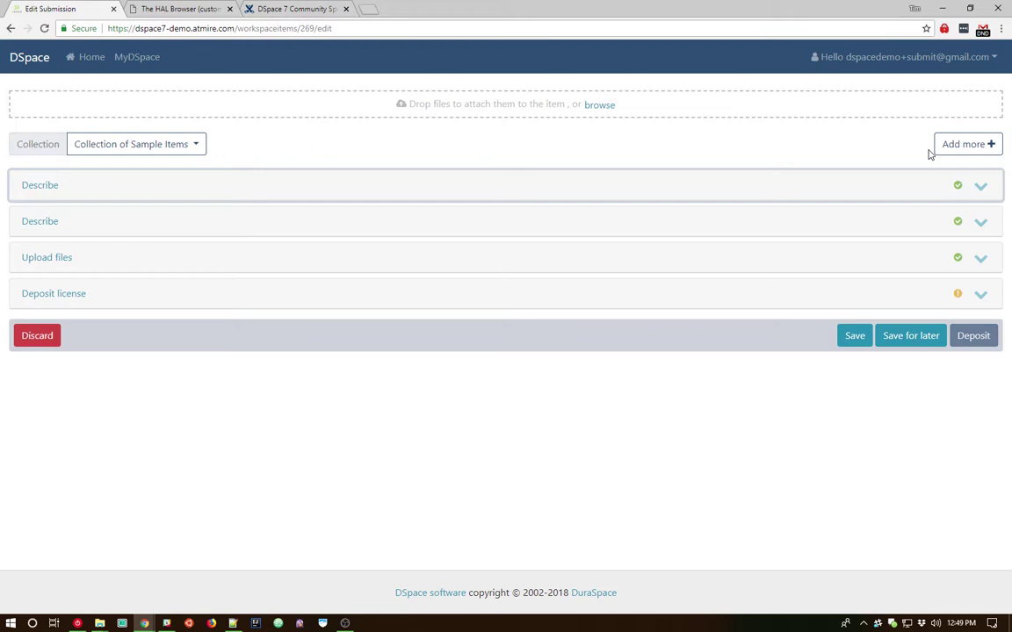
# Expand the first Describe section and move author Chen, Y to second, then back after Sokolov, Andrei.
pyautogui.click(978, 187)
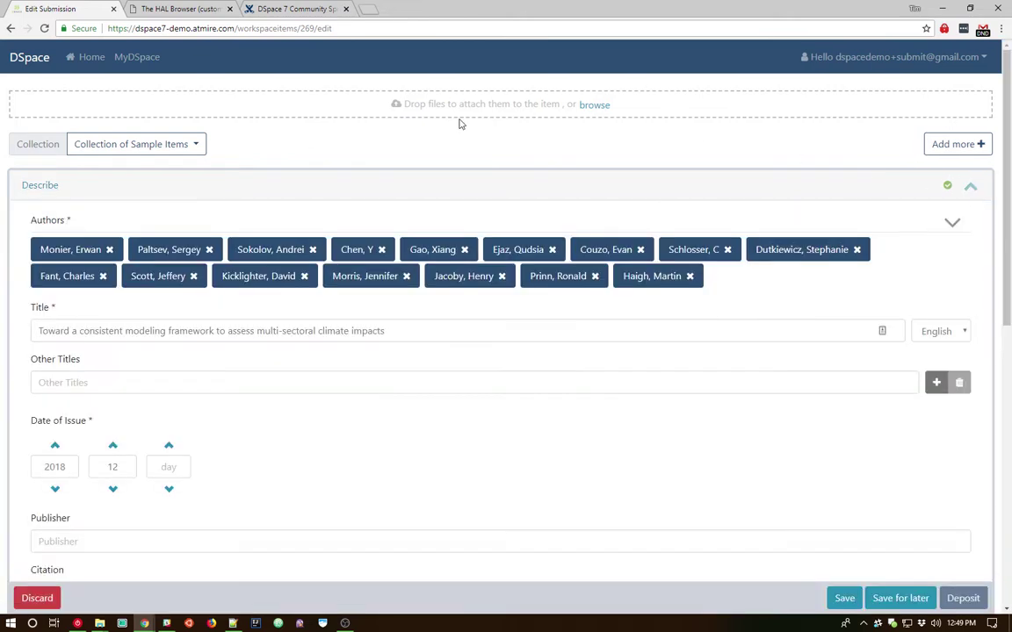
pyautogui.scroll(-1, 430, 158)
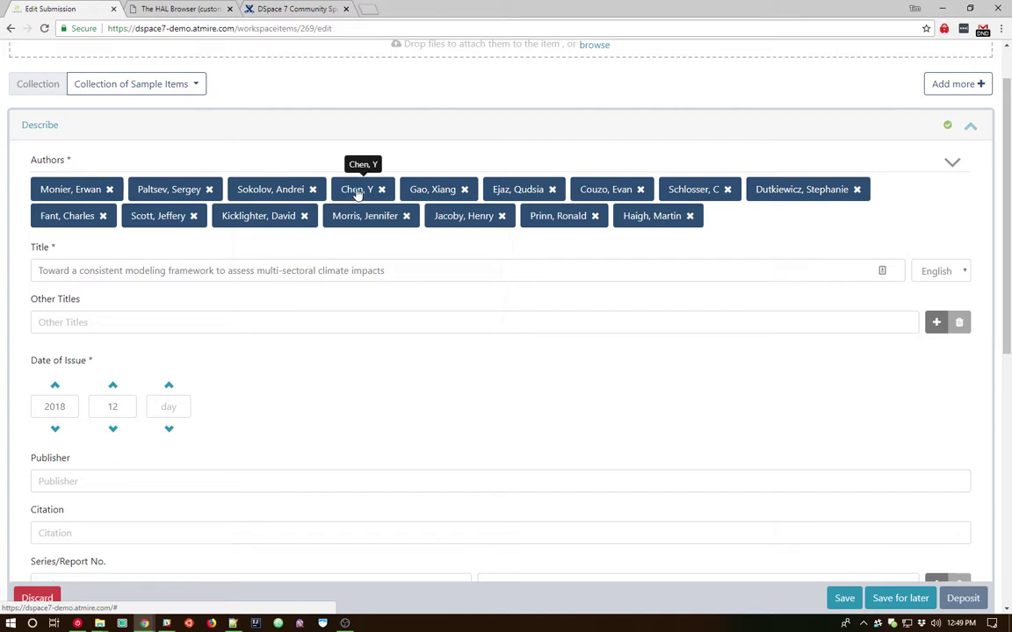
pyautogui.moveTo(356, 195); pyautogui.dragTo(156, 194)
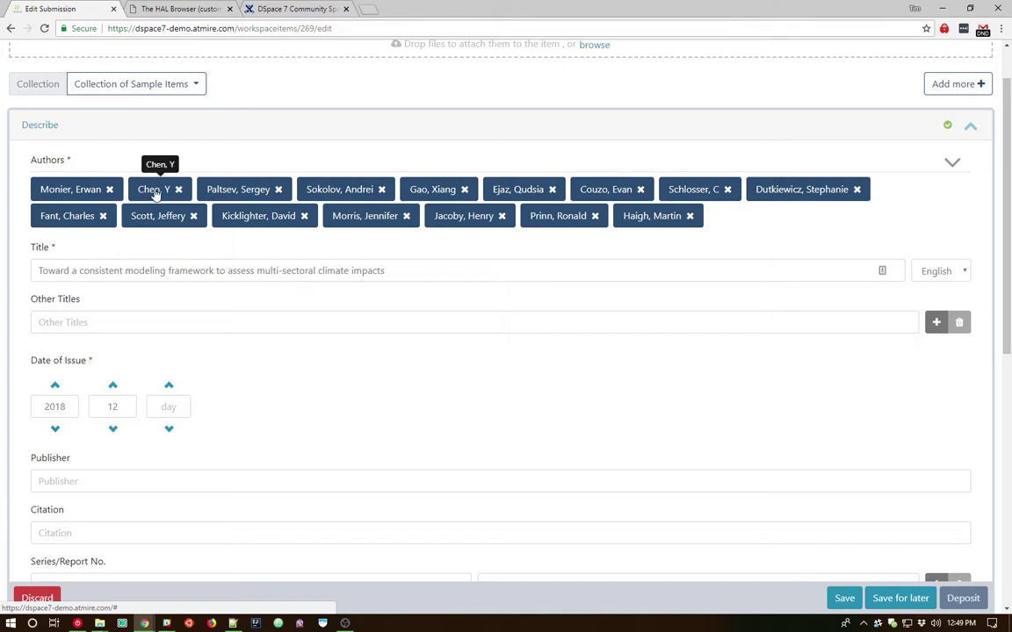
pyautogui.moveTo(157, 195); pyautogui.dragTo(362, 195)
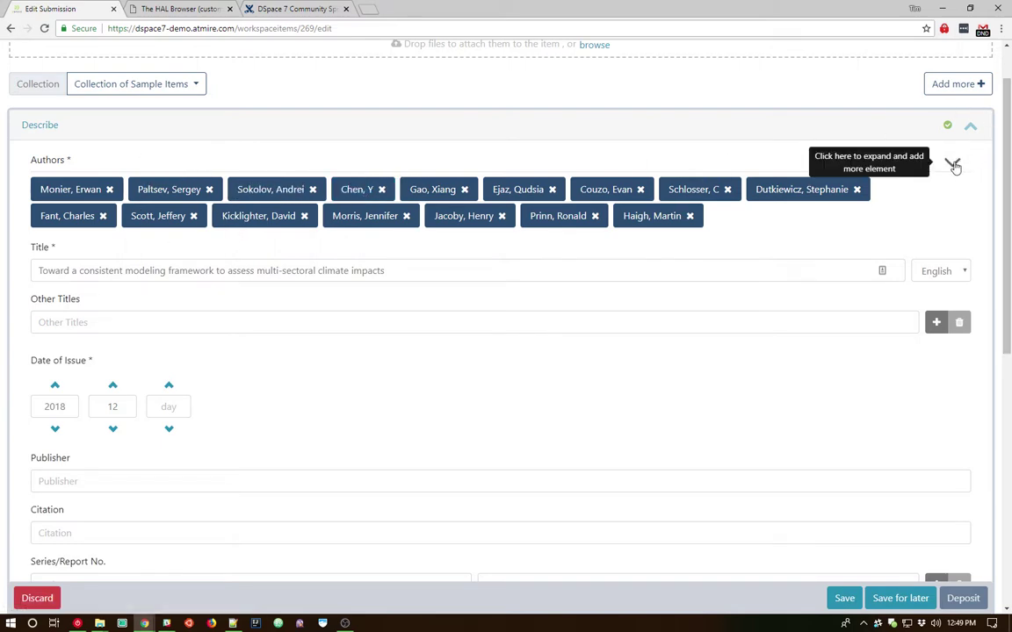
pyautogui.click(953, 165)
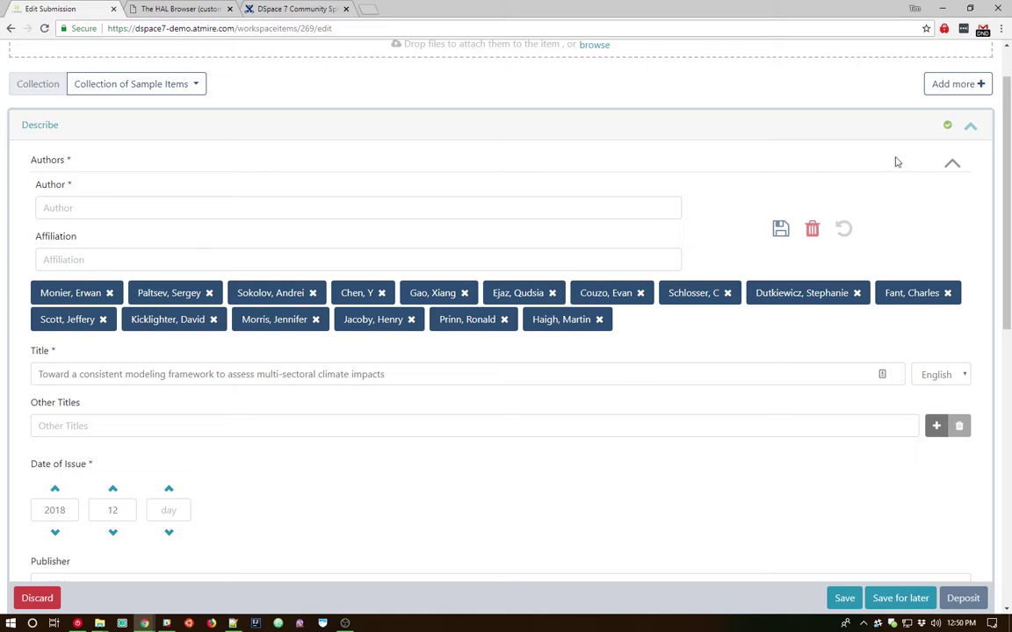
pyautogui.click(955, 165)
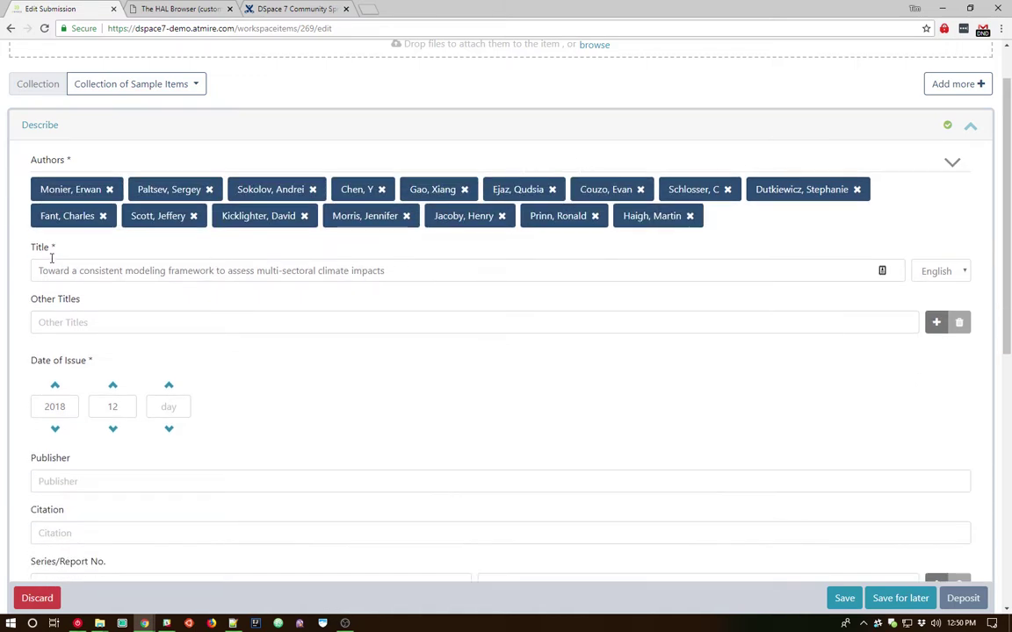
# Point out the required asterisks on Authors, Title and Date of Issue.
pyautogui.moveTo(55, 249); pyautogui.dragTo(70, 200)
pyautogui.doubleClick(69, 161)
pyautogui.doubleClick(52, 246)
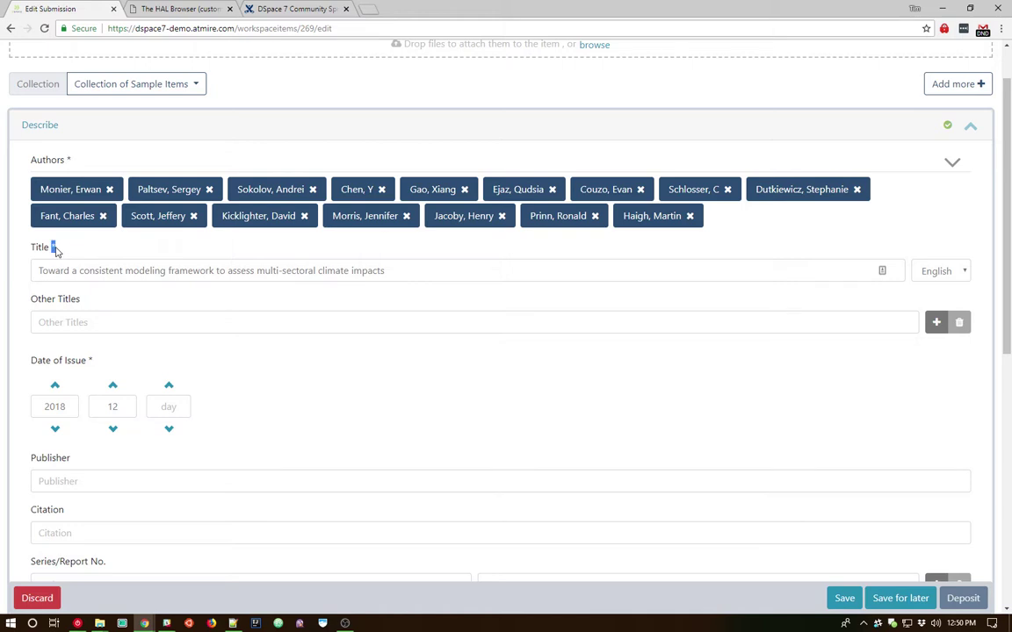
pyautogui.doubleClick(90, 361)
# Expand the second Describe section showing Keywords, the prefilled Abstract and Sponsors.
pyautogui.scroll(-3, 95, 365)
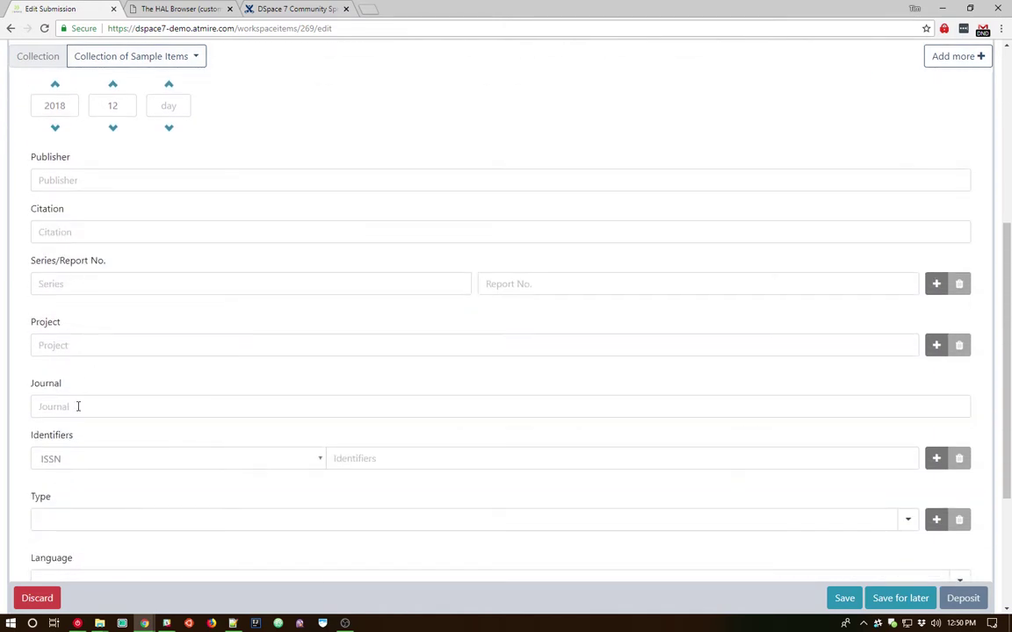
pyautogui.scroll(-2, 79, 400)
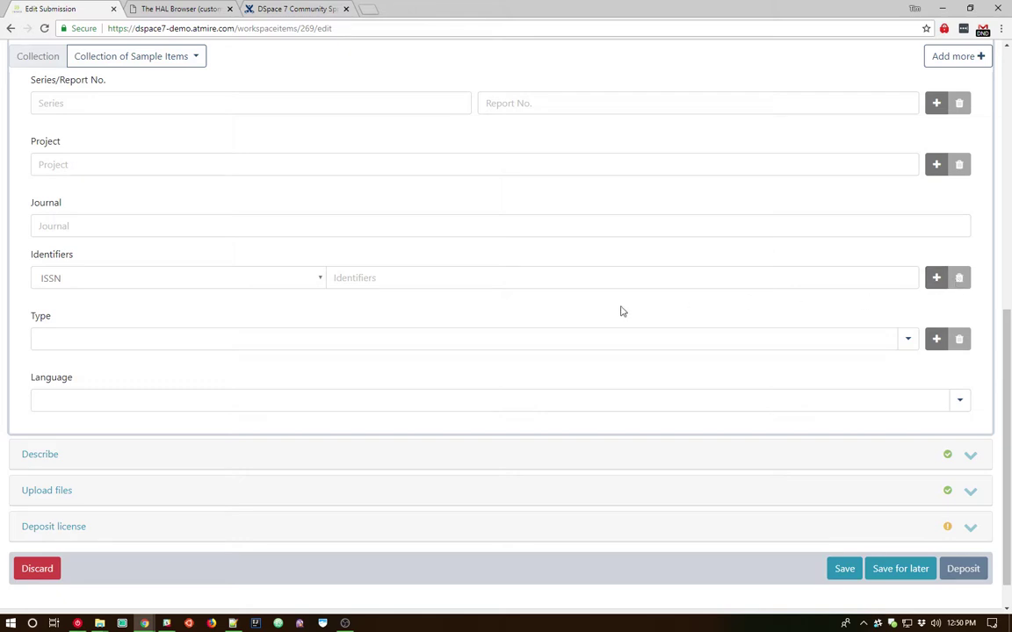
pyautogui.click(973, 457)
pyautogui.scroll(-3, 312, 318)
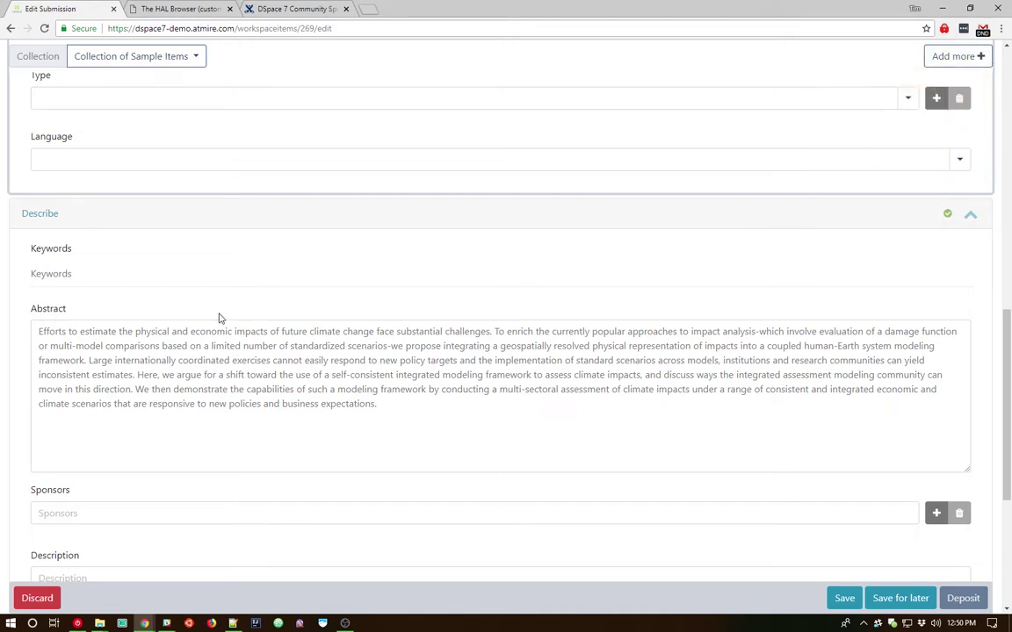
pyautogui.click(78, 278)
pyautogui.write('test')
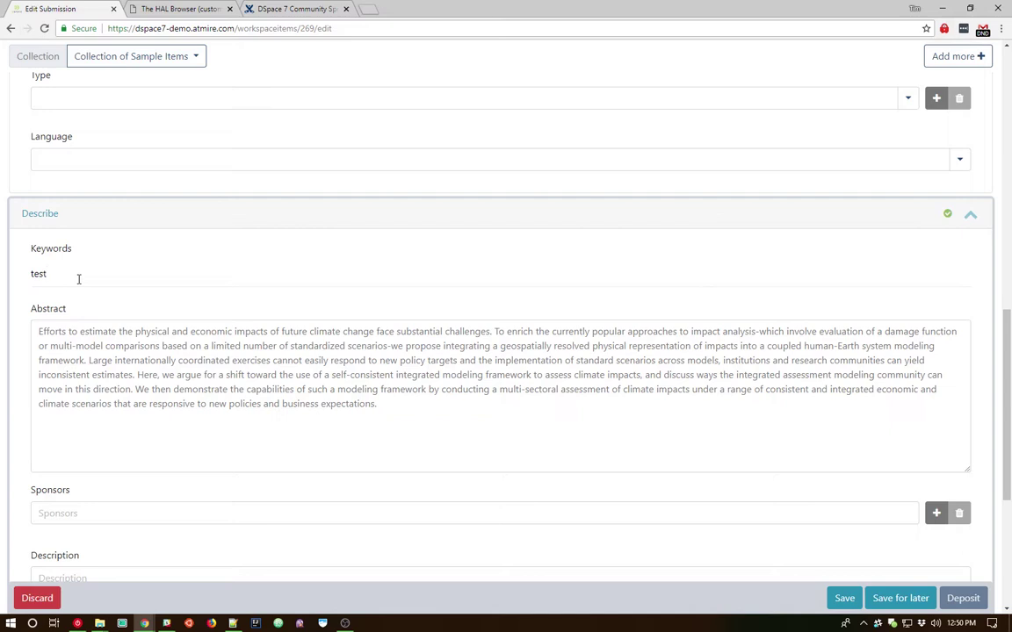
pyautogui.press('Return')
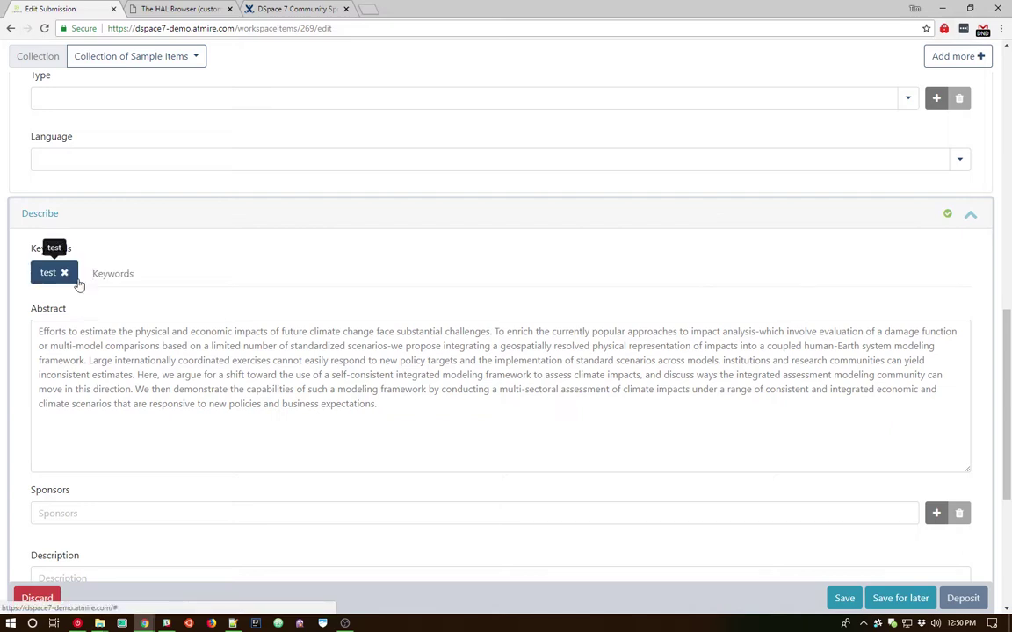
pyautogui.write('this is a test')
pyautogui.press('Return')
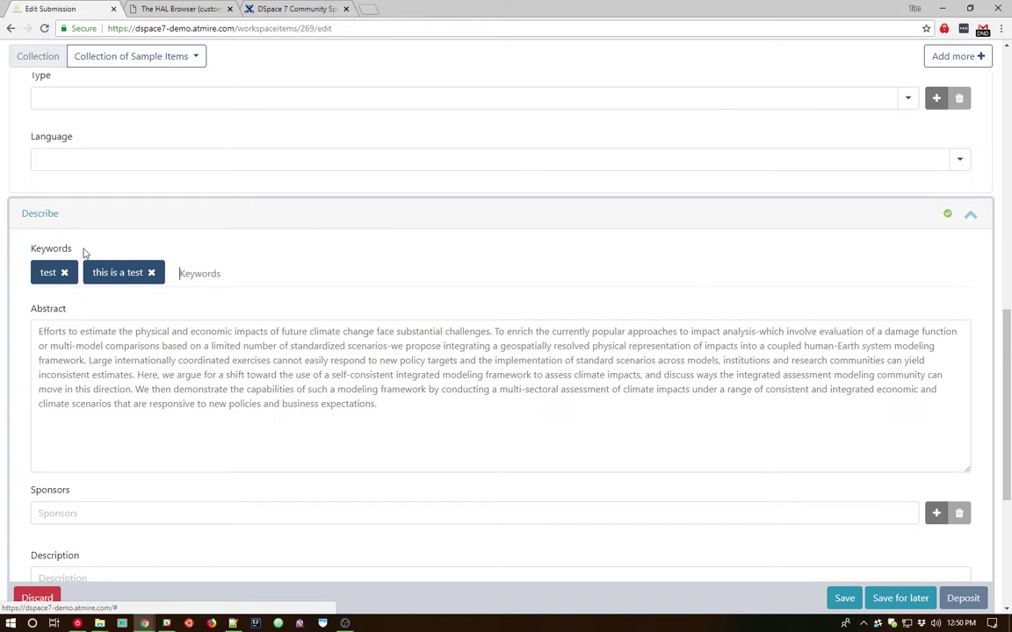
pyautogui.moveTo(129, 280); pyautogui.dragTo(61, 286)
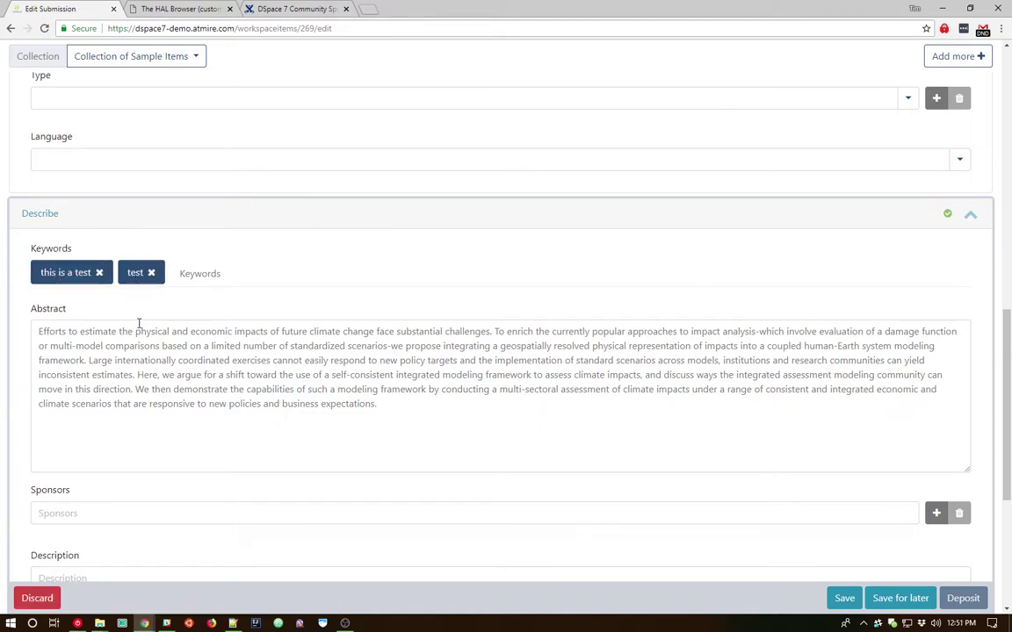
pyautogui.scroll(-1, 139, 323)
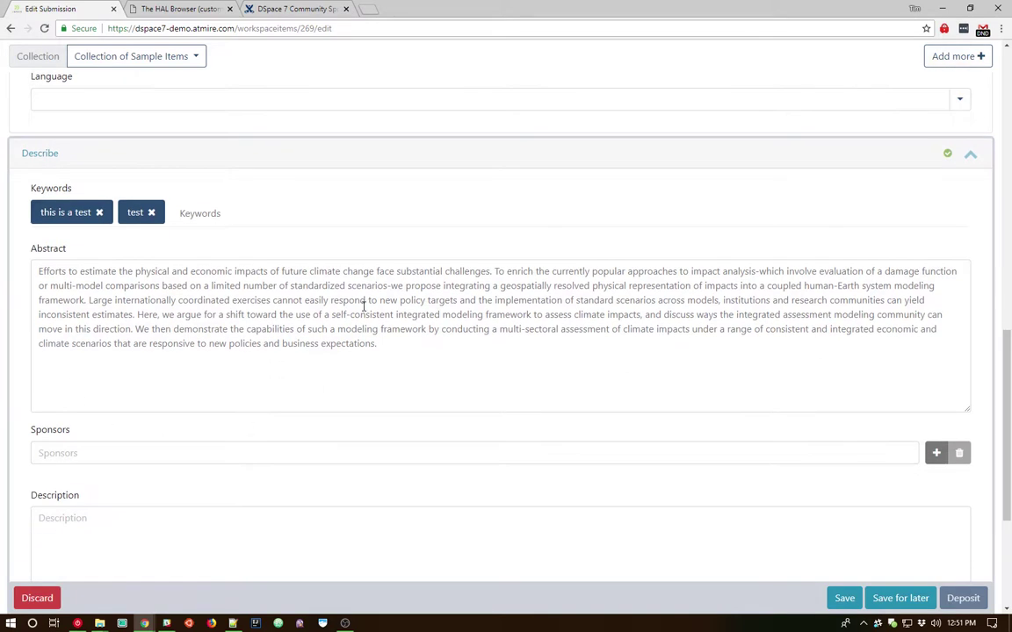
pyautogui.scroll(-4, 380, 345)
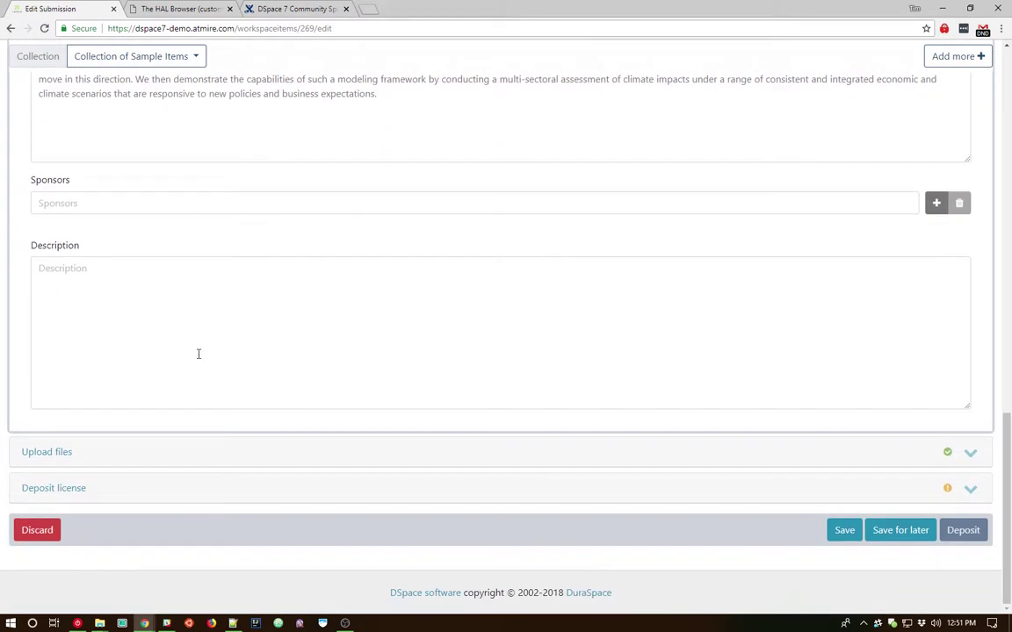
# Expand Upload files and inspect the attached article PDF's entry.
pyautogui.click(971, 455)
pyautogui.scroll(-3, 259, 302)
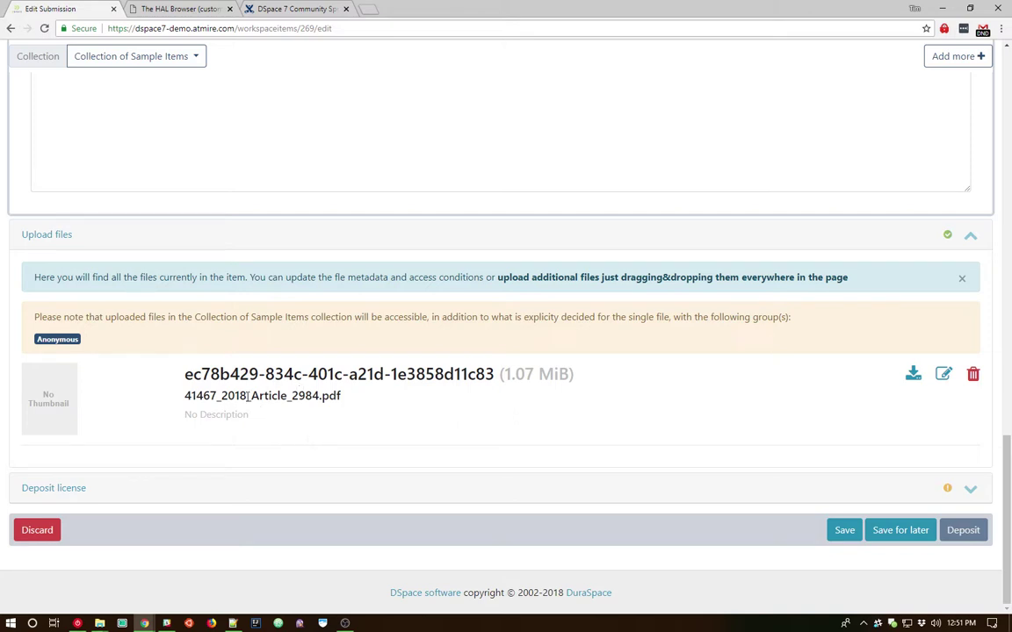
pyautogui.moveTo(183, 373); pyautogui.dragTo(494, 370)
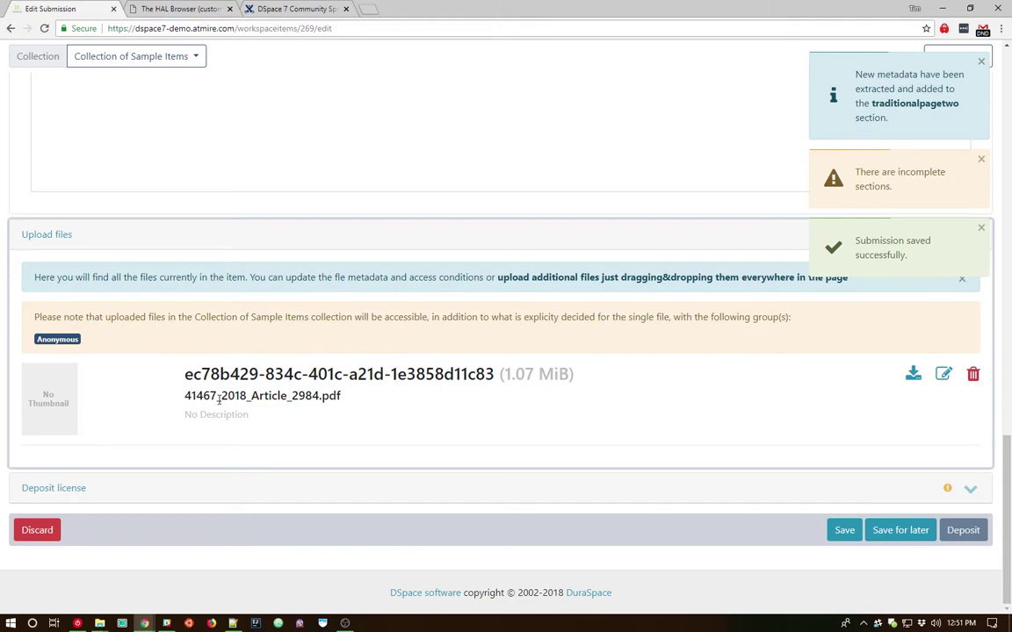
# Expand Deposit license and tick 'I confirm the license above'.
pyautogui.click(970, 491)
pyautogui.scroll(-2, 650, 399)
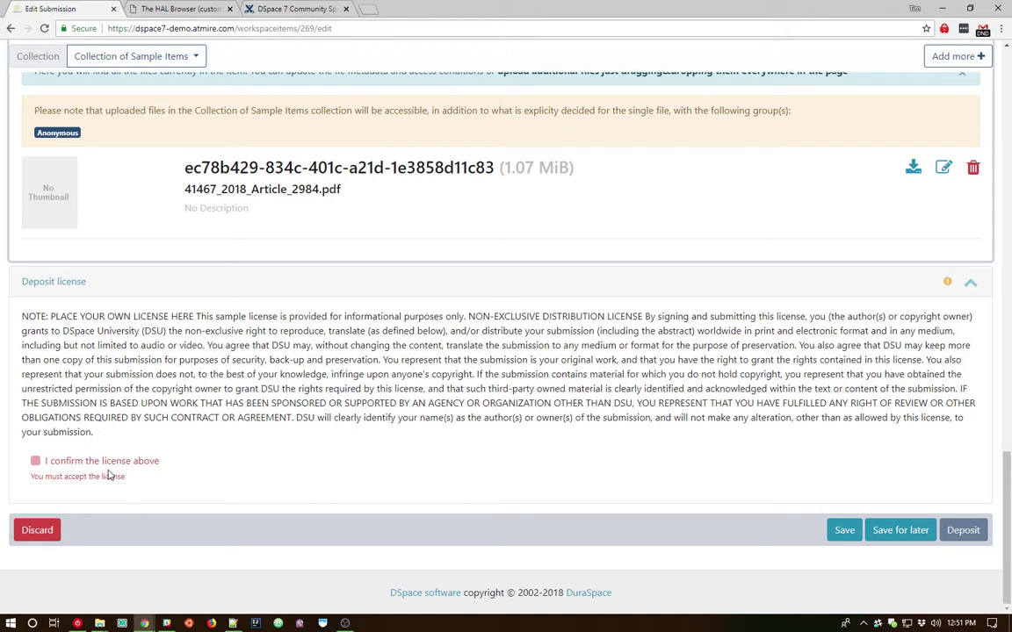
pyautogui.click(35, 462)
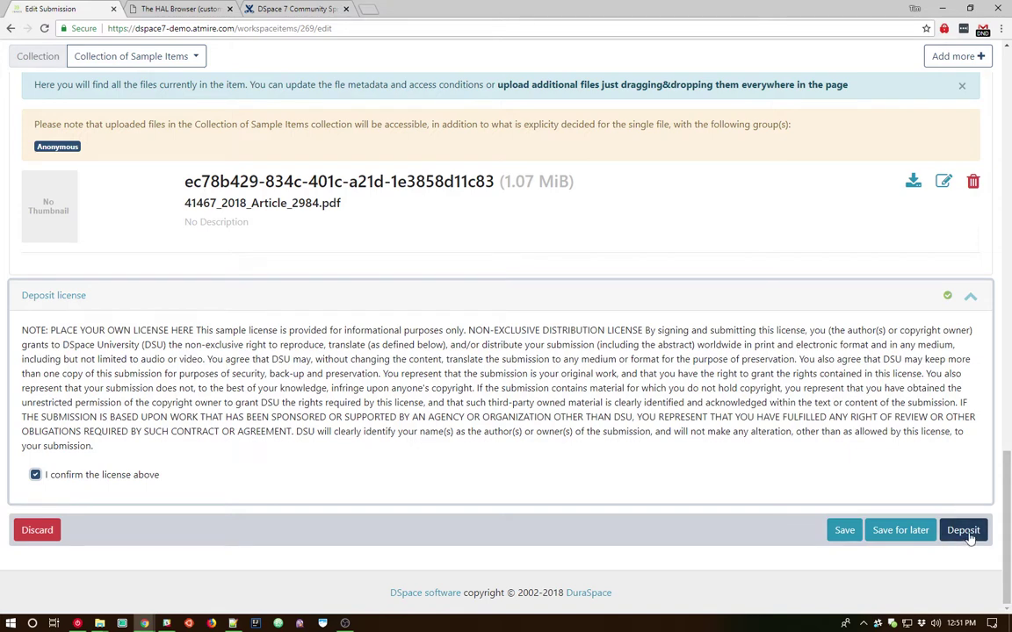
# Set the submission's Collection to 'DSpace related records in PubMed Europe'.
pyautogui.scroll(5, 904, 411)
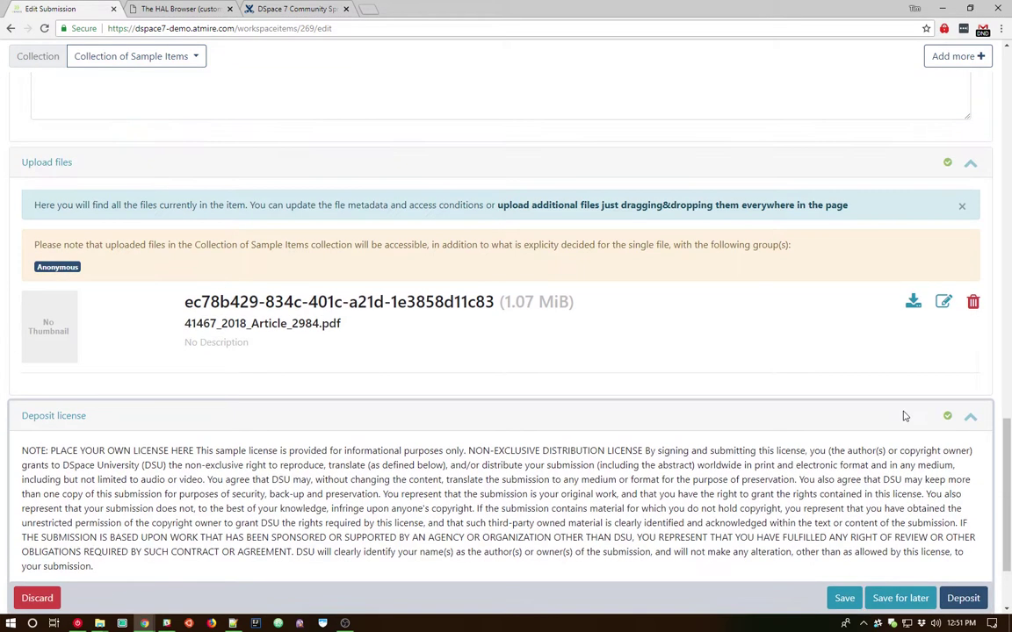
pyautogui.scroll(5, 889, 357)
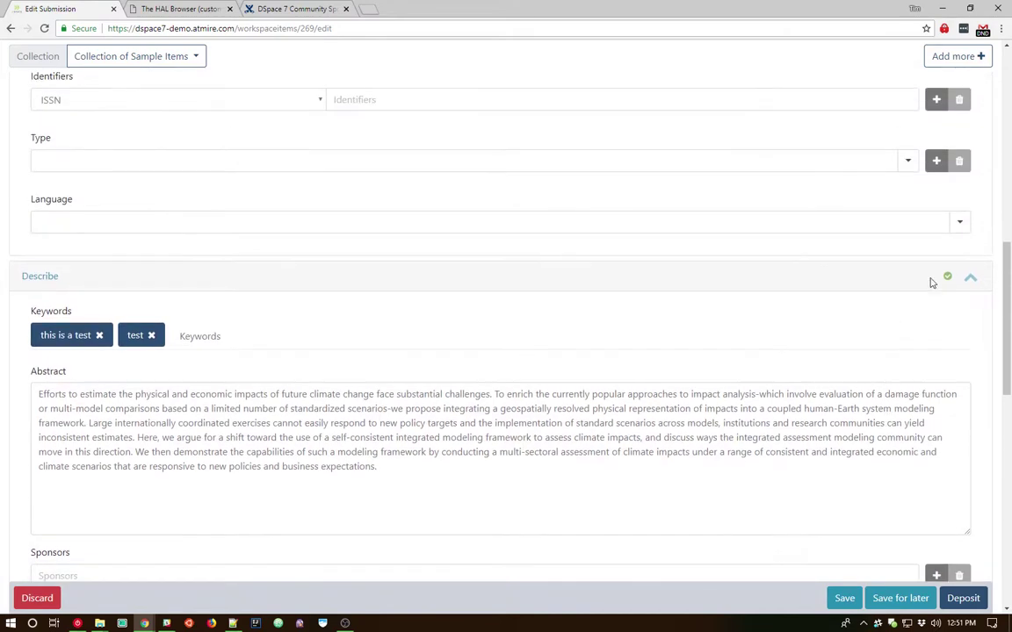
pyautogui.scroll(7, 788, 327)
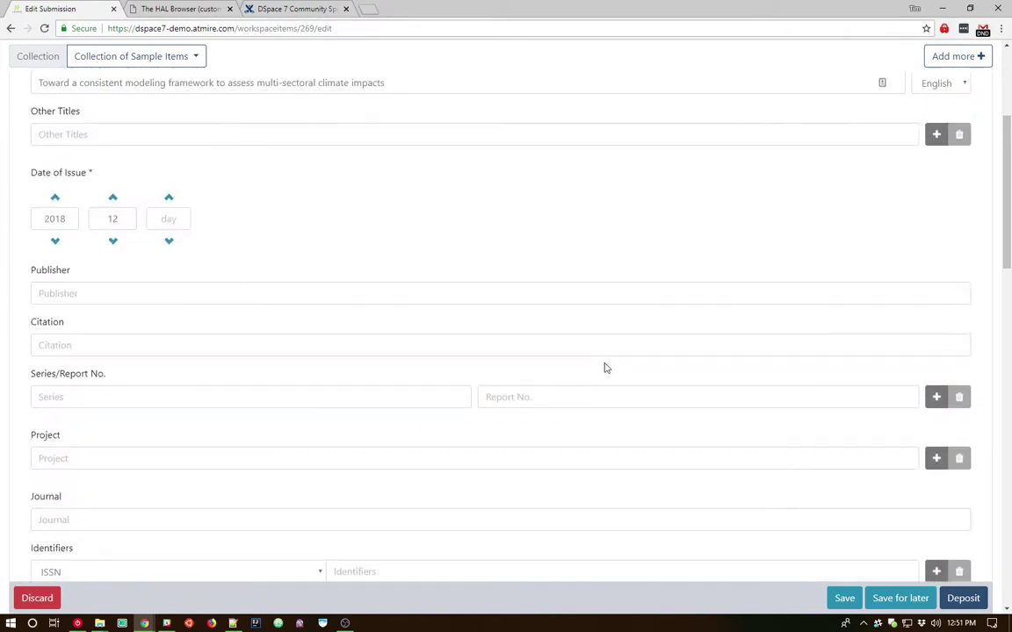
pyautogui.scroll(1, 258, 298)
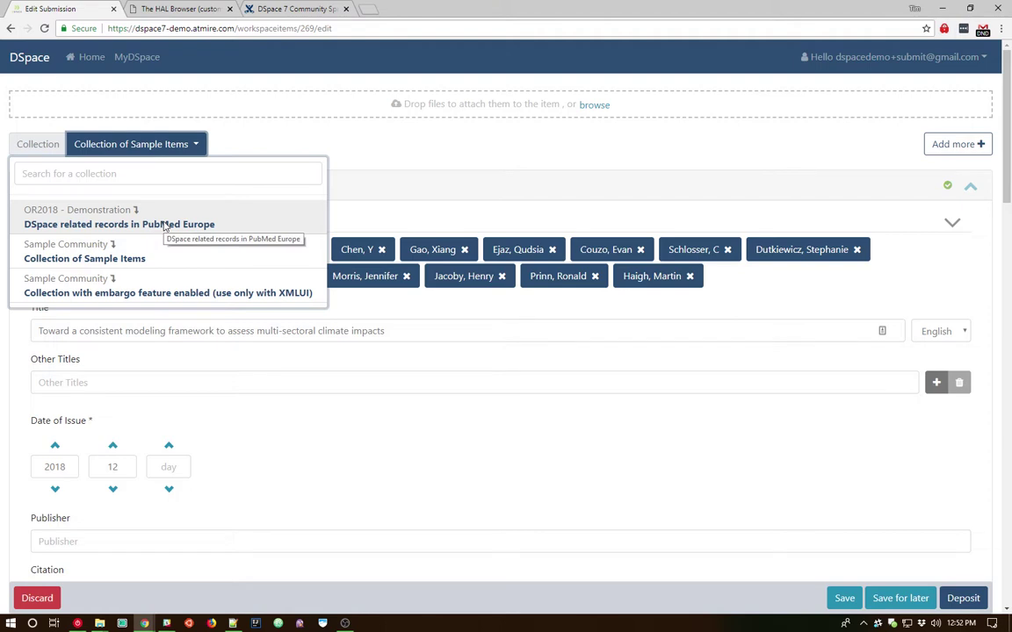
pyautogui.click(164, 227)
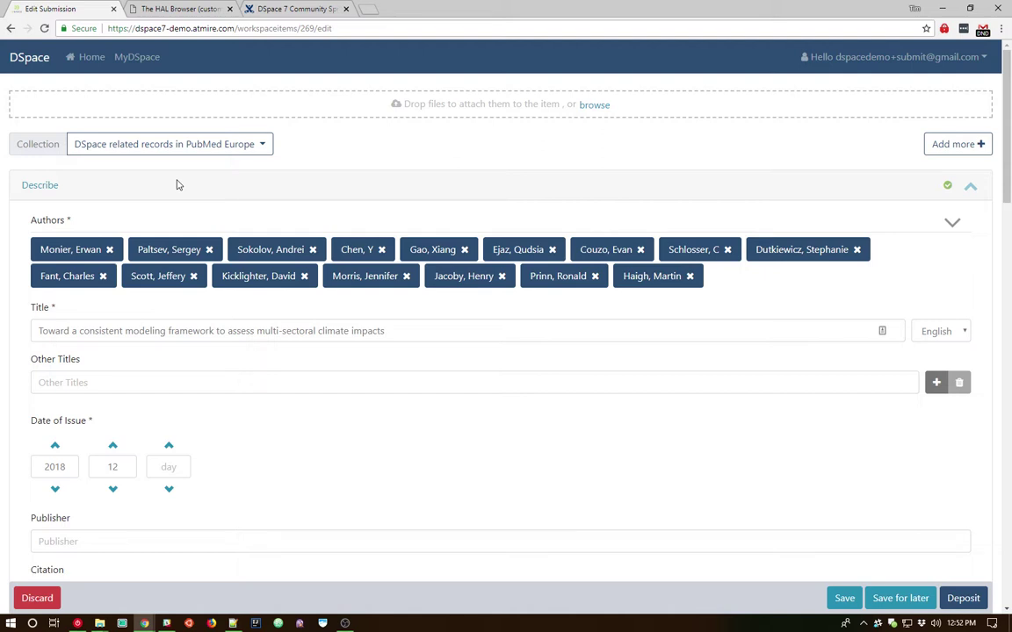
pyautogui.scroll(-3, 511, 150)
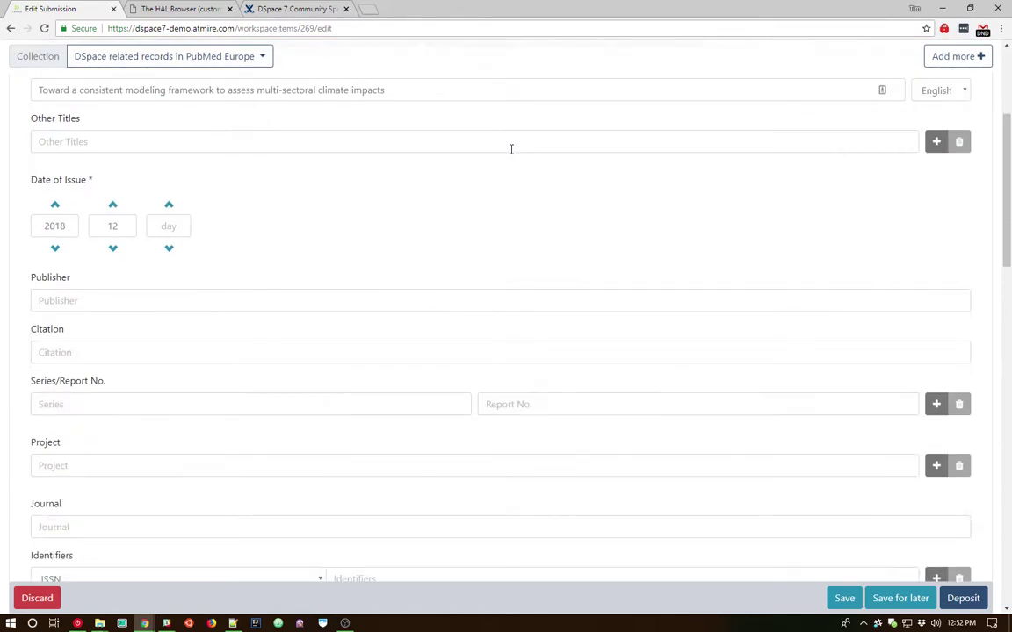
pyautogui.scroll(-9, 511, 150)
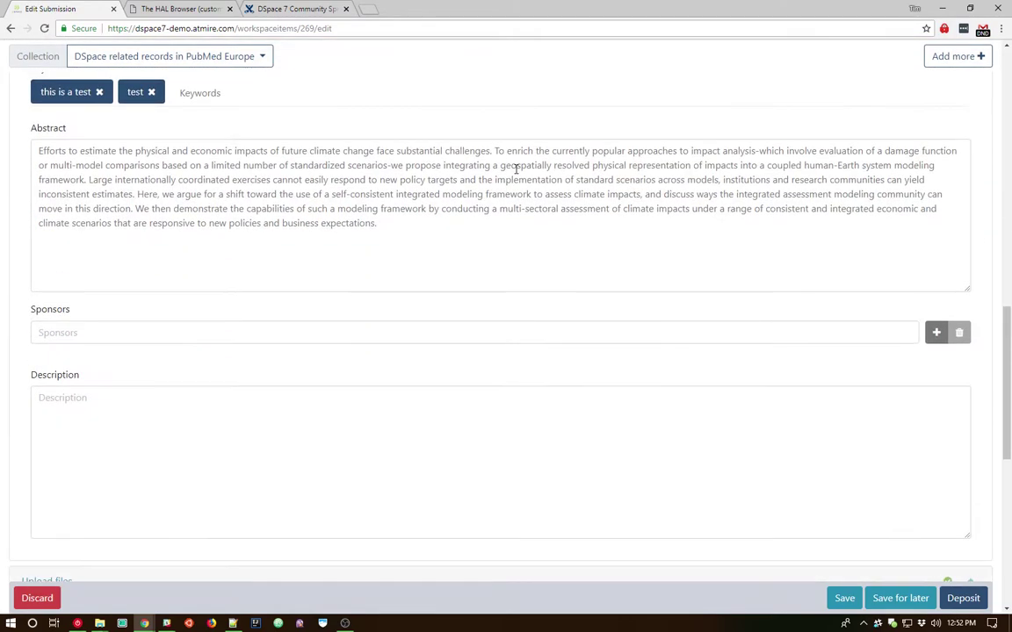
pyautogui.scroll(-5, 470, 214)
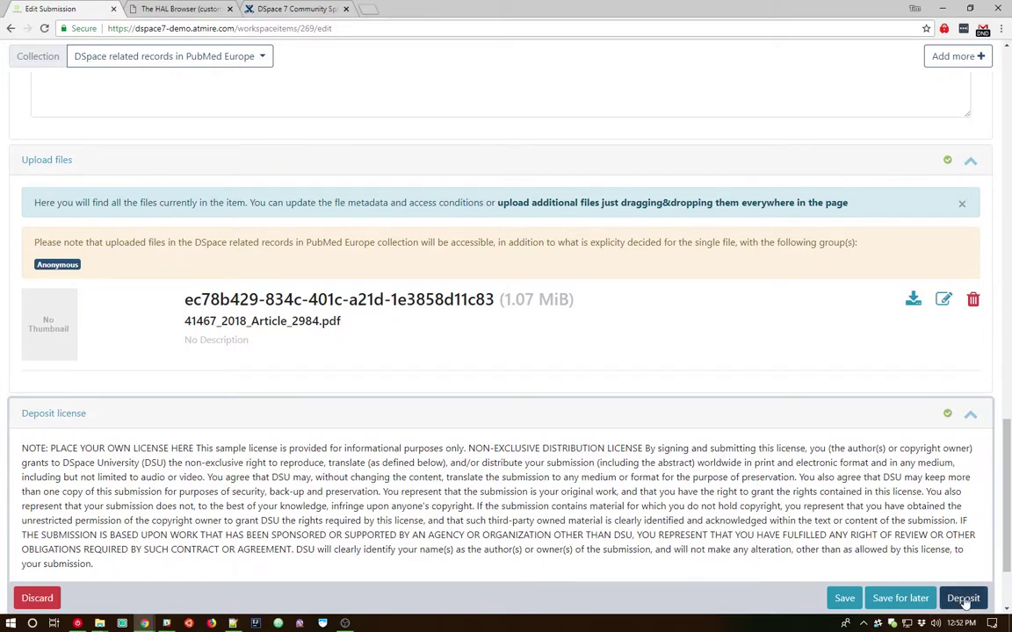
# Deposit the submission and check the climate-impacts item now listed as 'Under review'.
pyautogui.click(964, 599)
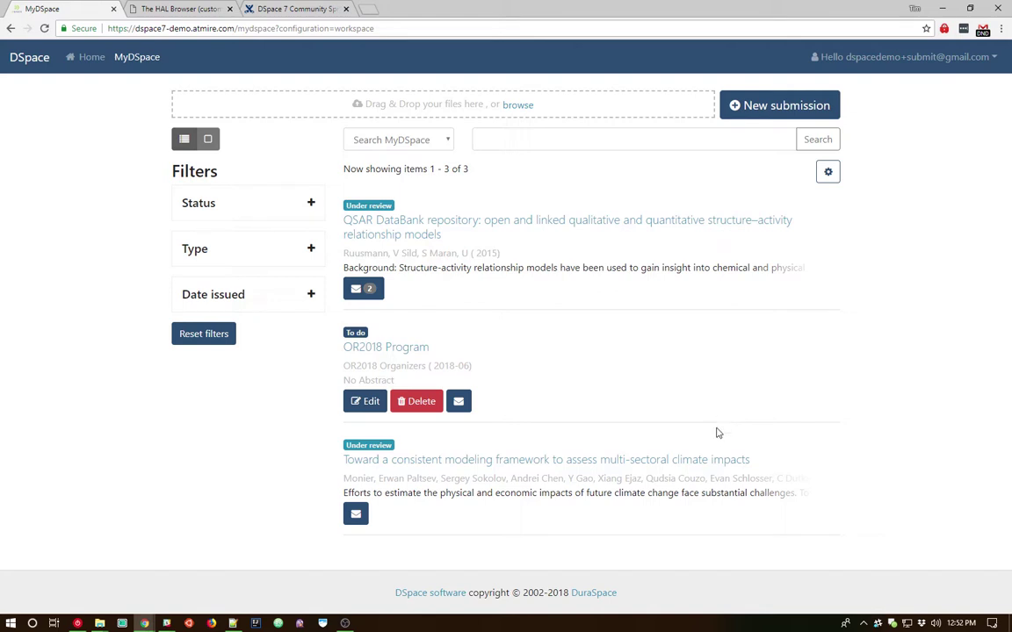
pyautogui.moveTo(340, 463); pyautogui.dragTo(756, 467)
pyautogui.click(350, 444)
# Log out of the submitter account and copy the demo validator's e-mail from the home page.
pyautogui.click(873, 60)
pyautogui.click(887, 115)
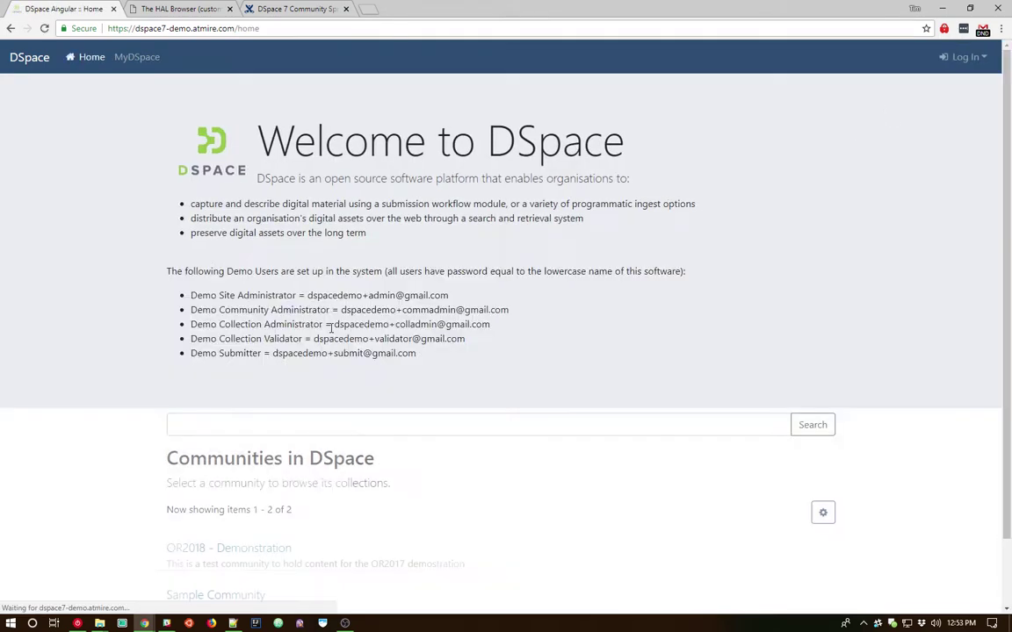
pyautogui.moveTo(307, 339); pyautogui.dragTo(467, 339)
pyautogui.hotkey('ctrl', 'c')
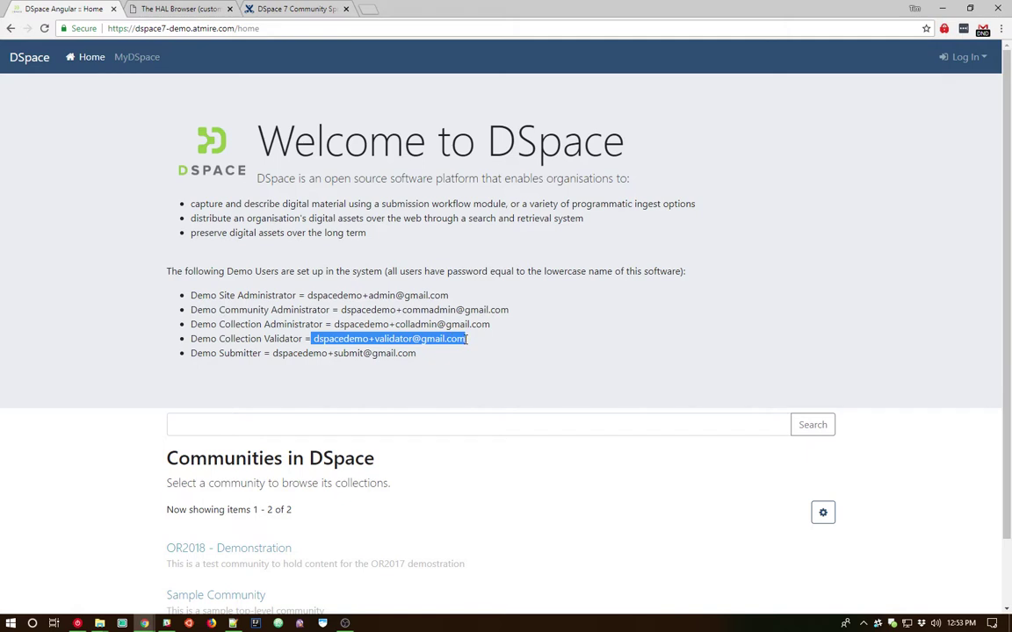
# Log in as the demo validator with the copied e-mail and password, then open MyDSpace.
pyautogui.click(963, 58)
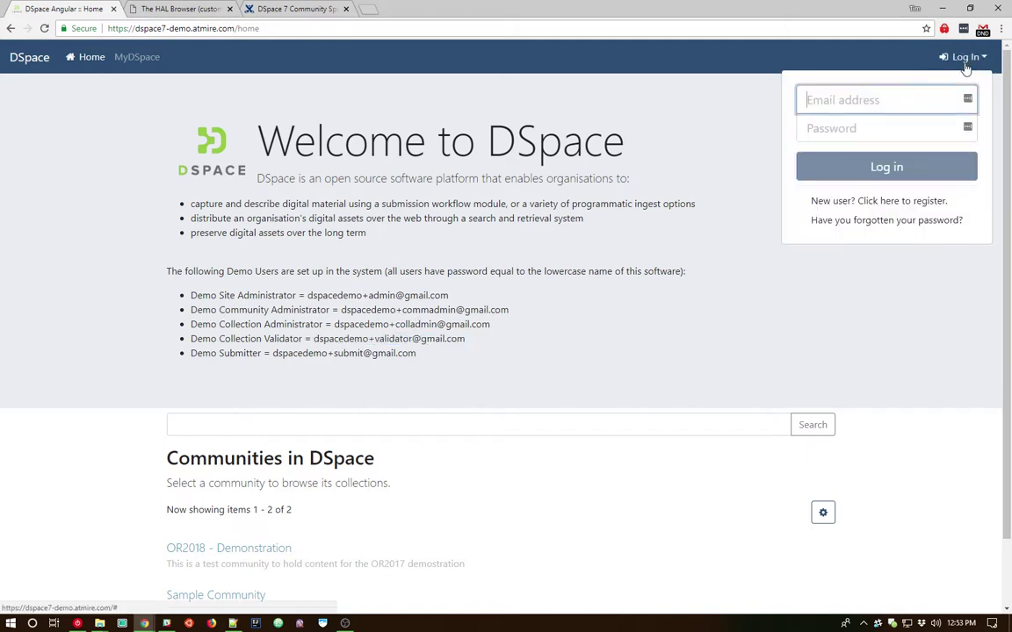
pyautogui.hotkey('ctrl', 'v')
pyautogui.click(893, 127)
pyautogui.write('dsp')
pyautogui.press('BackSpace')
pyautogui.press('BackSpace')
pyautogui.press('BackSpace')
pyautogui.write('dspace')
pyautogui.press('Return')
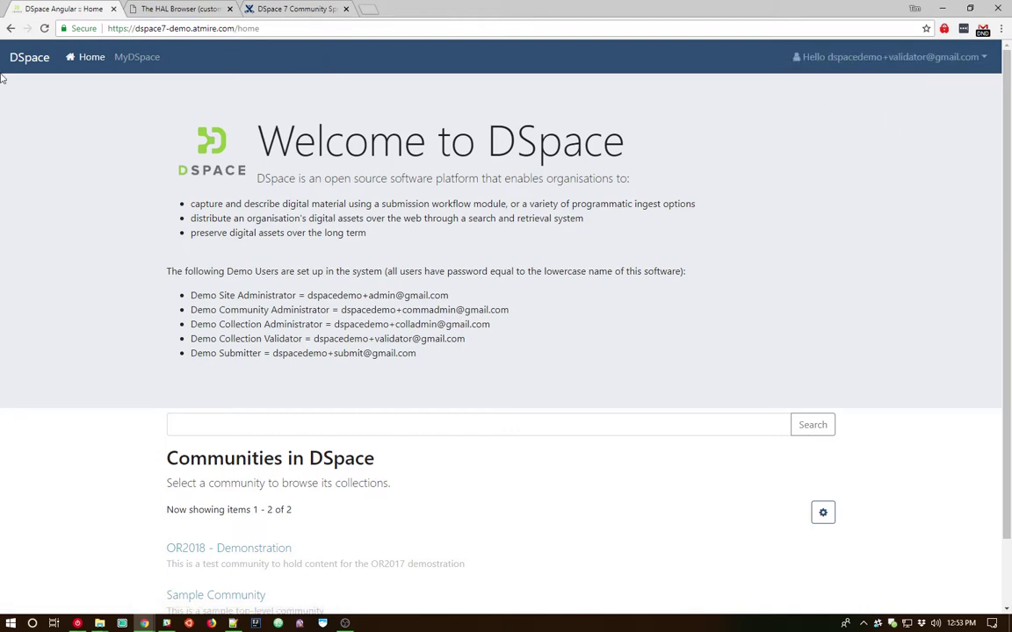
pyautogui.click(129, 61)
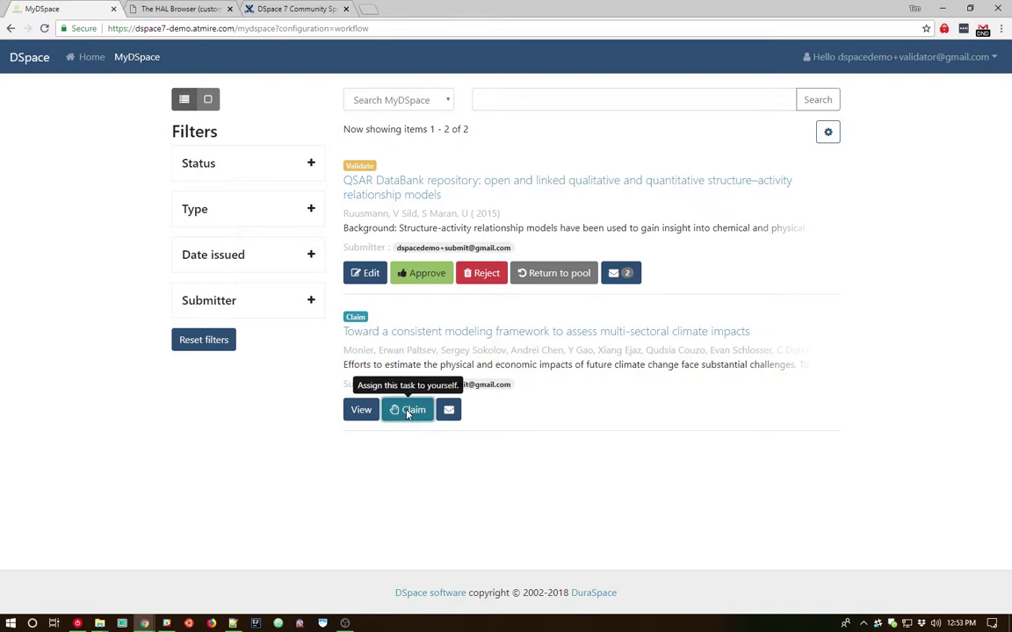
# Claim the 'Toward a consistent modeling framework…' climate-impacts item in the workflow list.
pyautogui.click(407, 412)
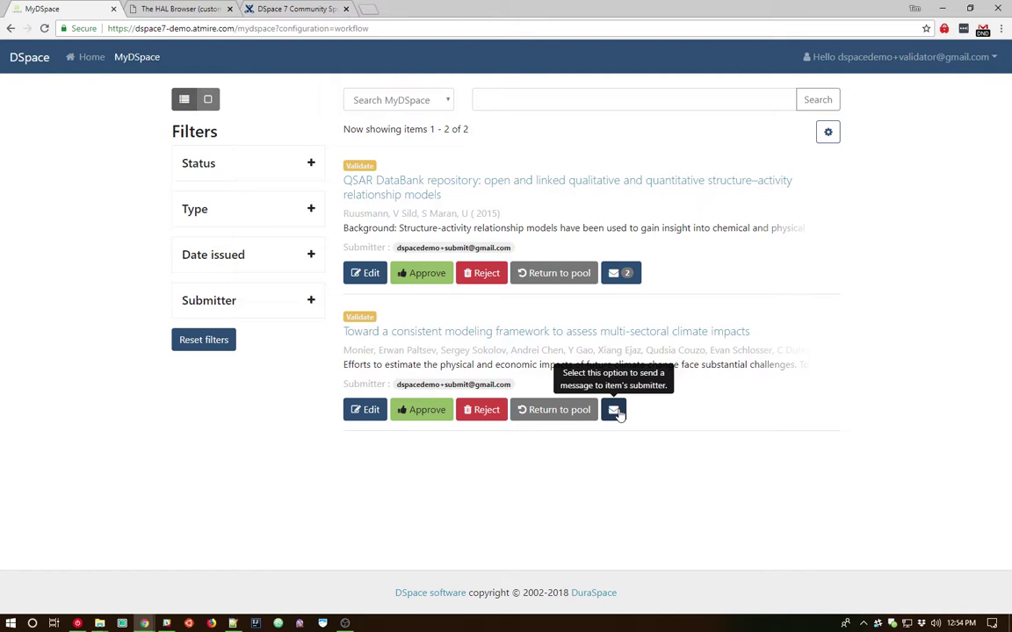
# Start a message to the climate-impacts submitter with the subject 'Thanks for you deposit!'.
pyautogui.click(615, 410)
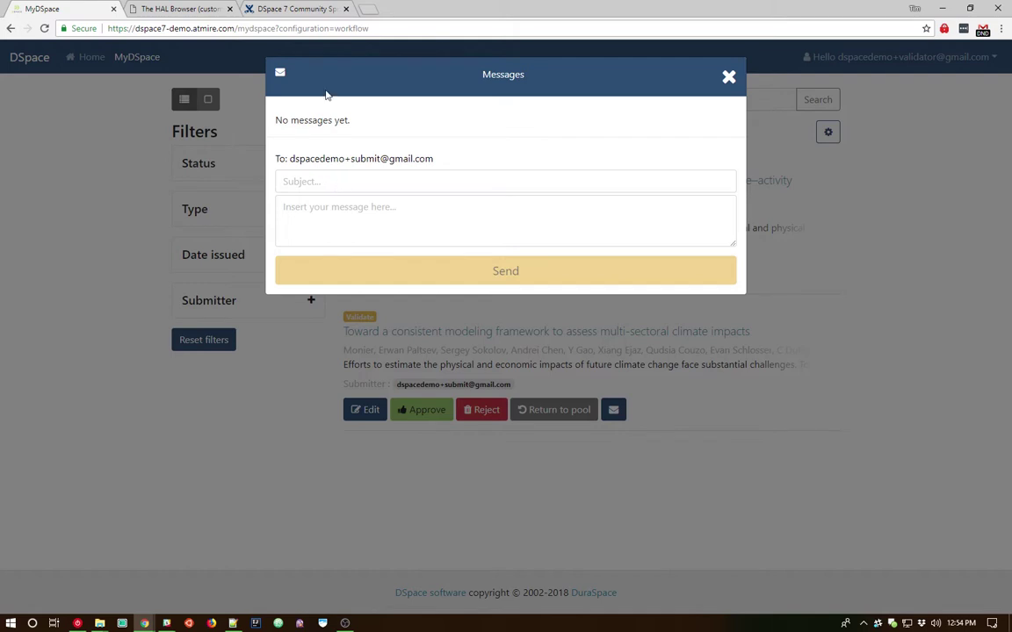
pyautogui.click(346, 180)
pyautogui.write('Thanks for ')
pyautogui.write('your')
pyautogui.write(' deposit!')
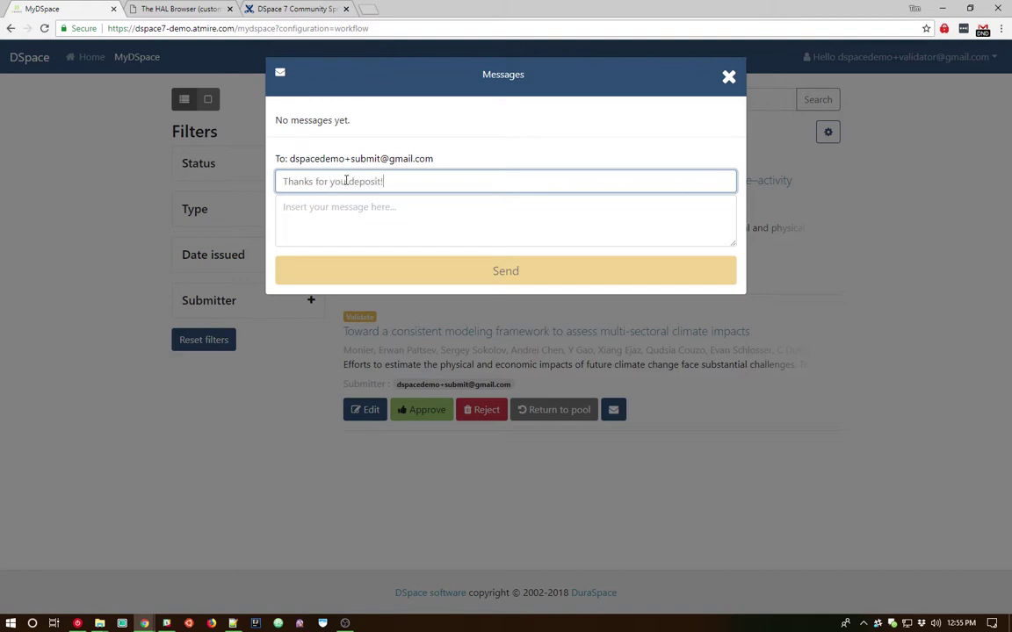
pyautogui.press('Tab')
# Write the body 'I'll review this immediately and get back to you!' and send the message.
pyautogui.write("I'll re")
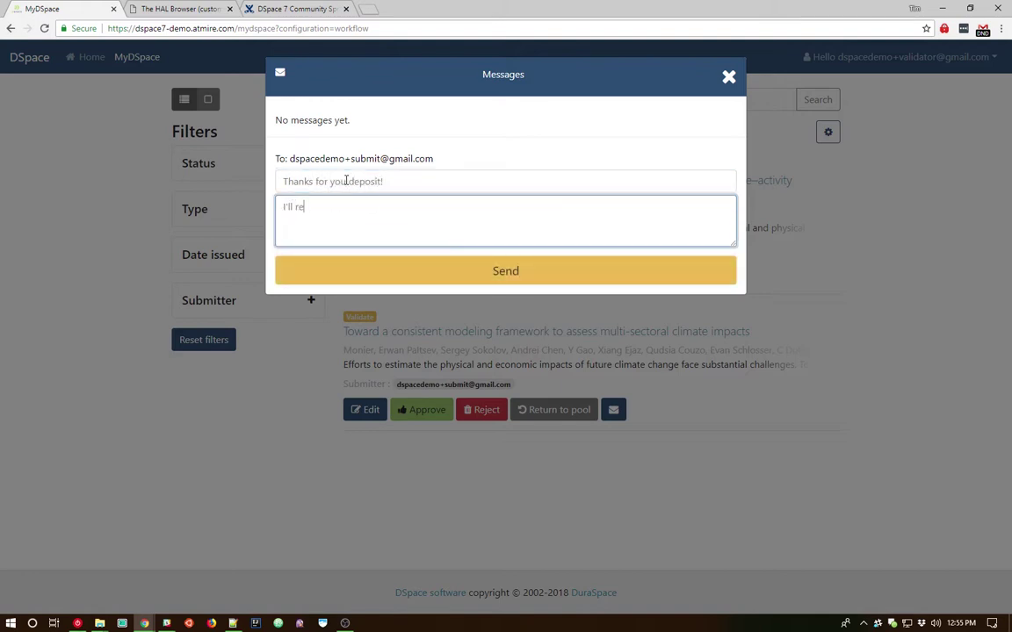
pyautogui.write('view this immediately and get ba')
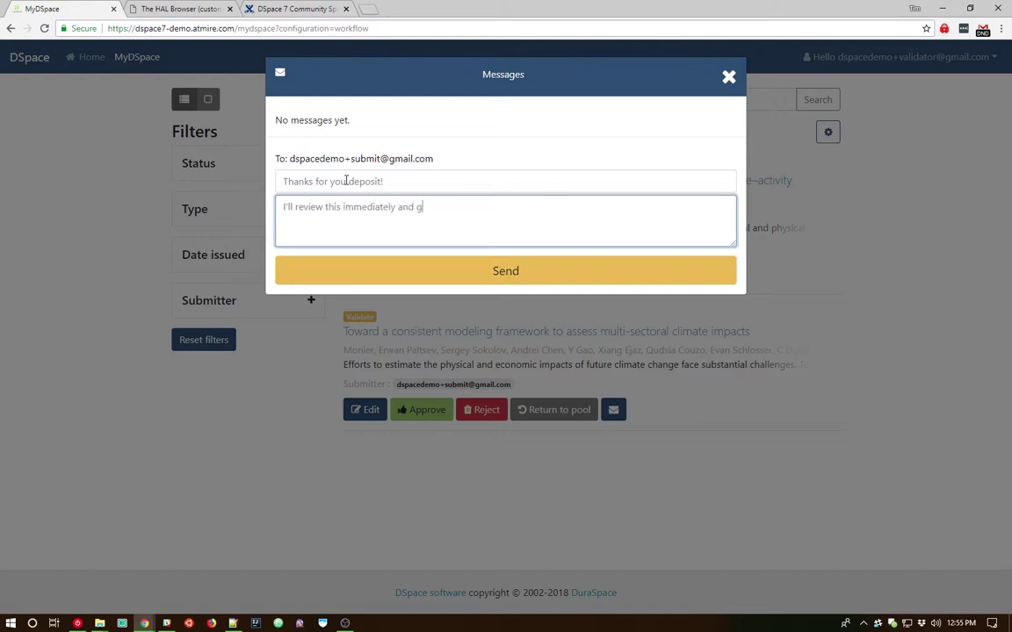
pyautogui.write('ck to your')
pyautogui.press('BackSpace')
pyautogui.press('BackSpace')
pyautogui.press('BackSpace')
pyautogui.write('ou!')
pyautogui.click(505, 191)
pyautogui.click(499, 210)
pyautogui.click(511, 274)
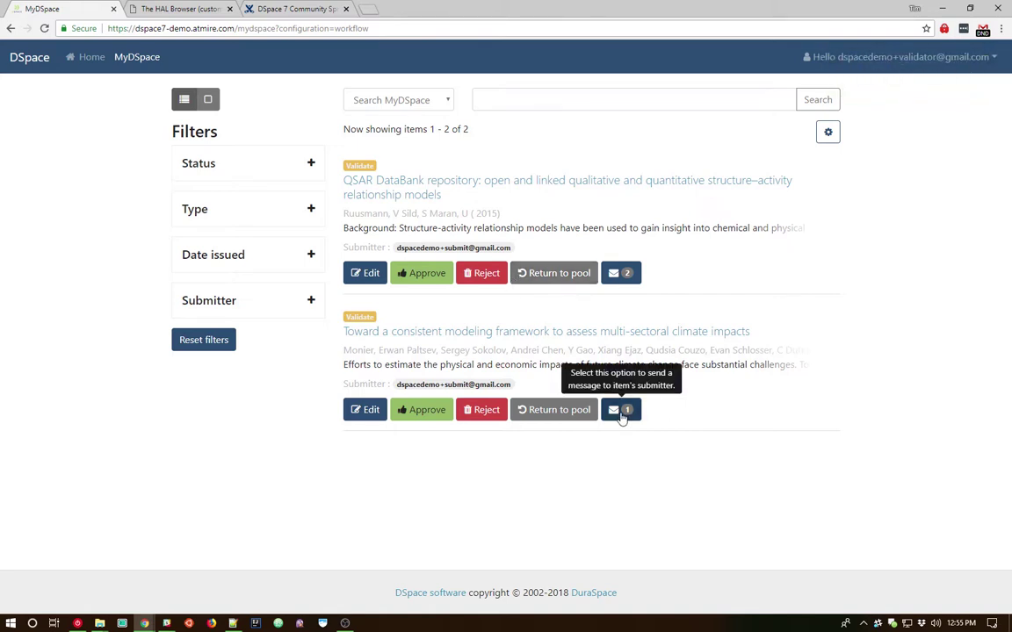
# View the sent 'Thanks for you deposit!' message on the climate-impacts item, then close the dialog.
pyautogui.click(622, 413)
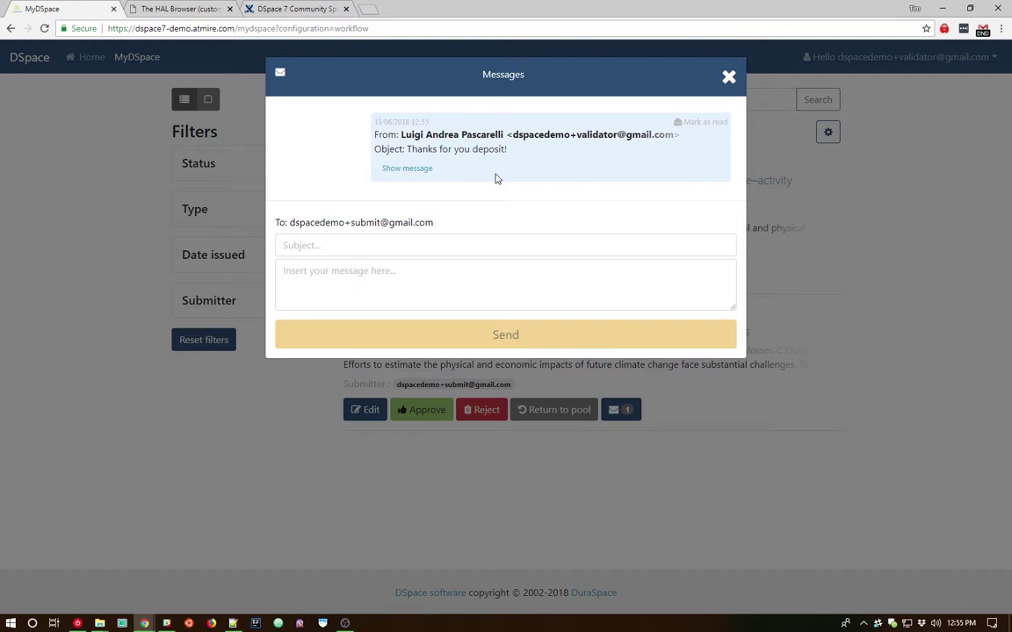
pyautogui.click(728, 77)
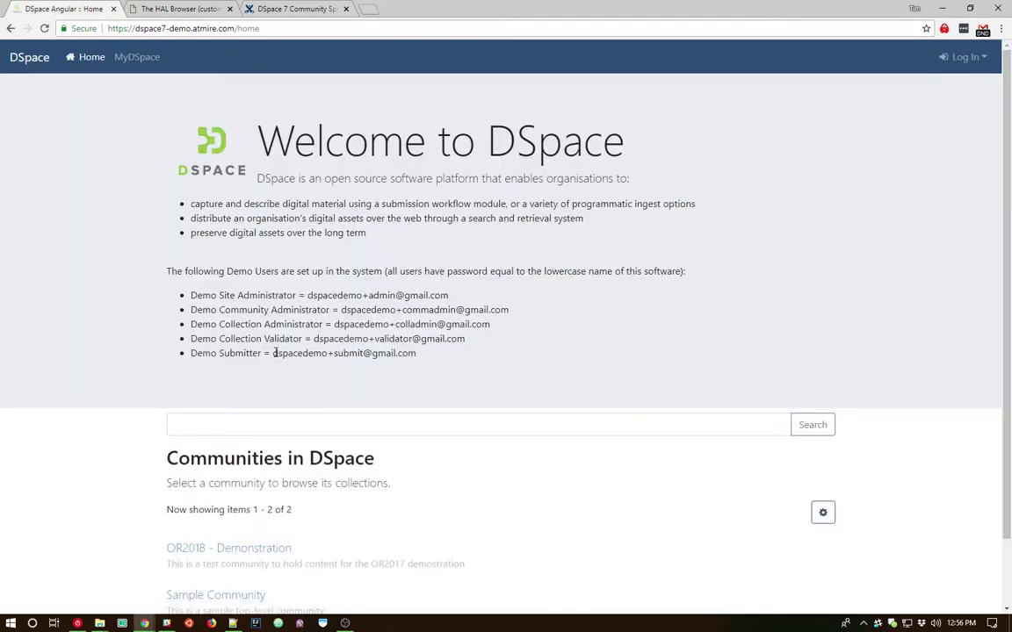
# Log in as the demo submitter using the copied e-mail address and its password.
pyautogui.moveTo(272, 353); pyautogui.dragTo(438, 362)
pyautogui.hotkey('ctrl', 'c')
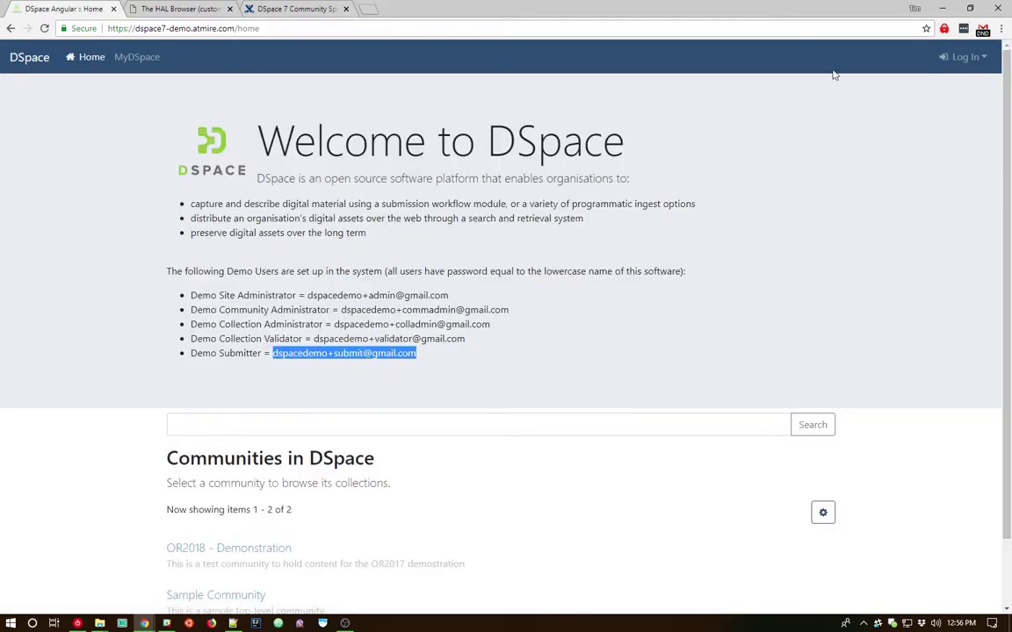
pyautogui.click(964, 57)
pyautogui.hotkey('ctrl', 'v')
pyautogui.click(872, 133)
pyautogui.write('dspace')
pyautogui.press('Return')
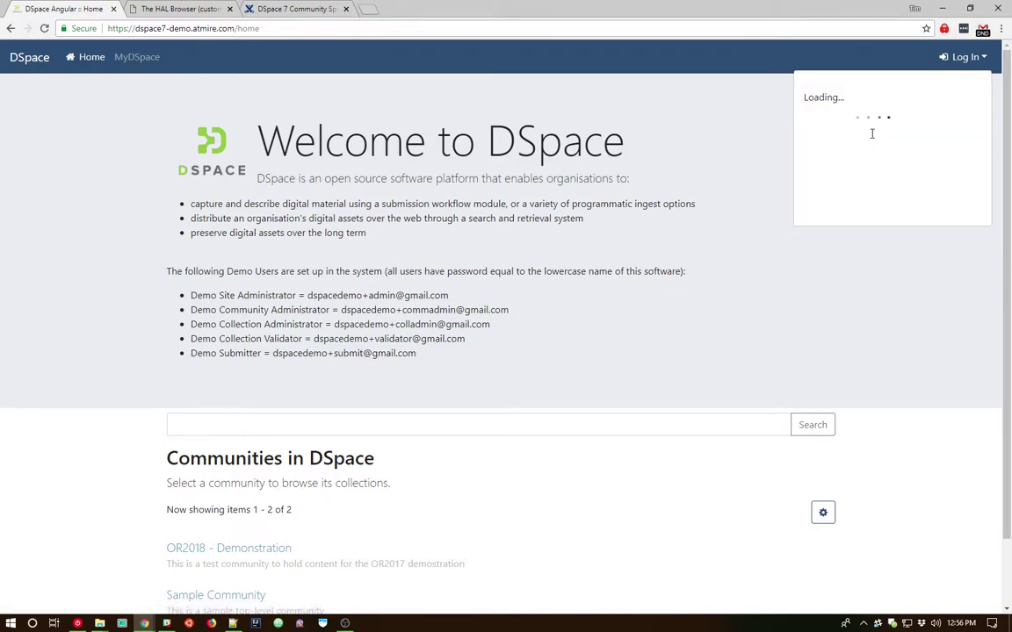
# In MyDSpace, read the validator's full message on the climate-impacts submission, then close it.
pyautogui.click(152, 61)
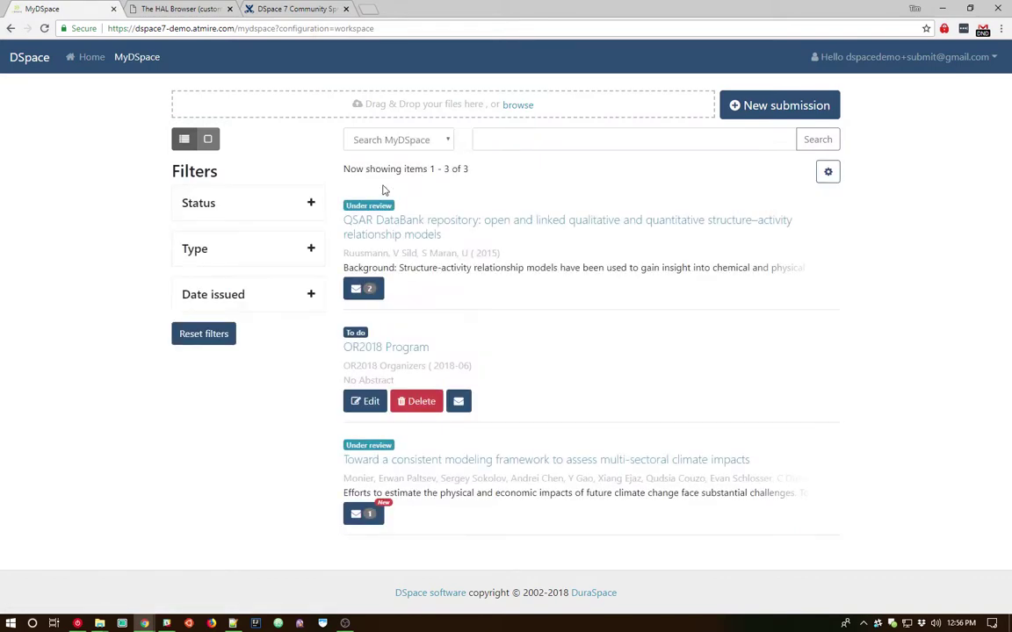
pyautogui.click(365, 516)
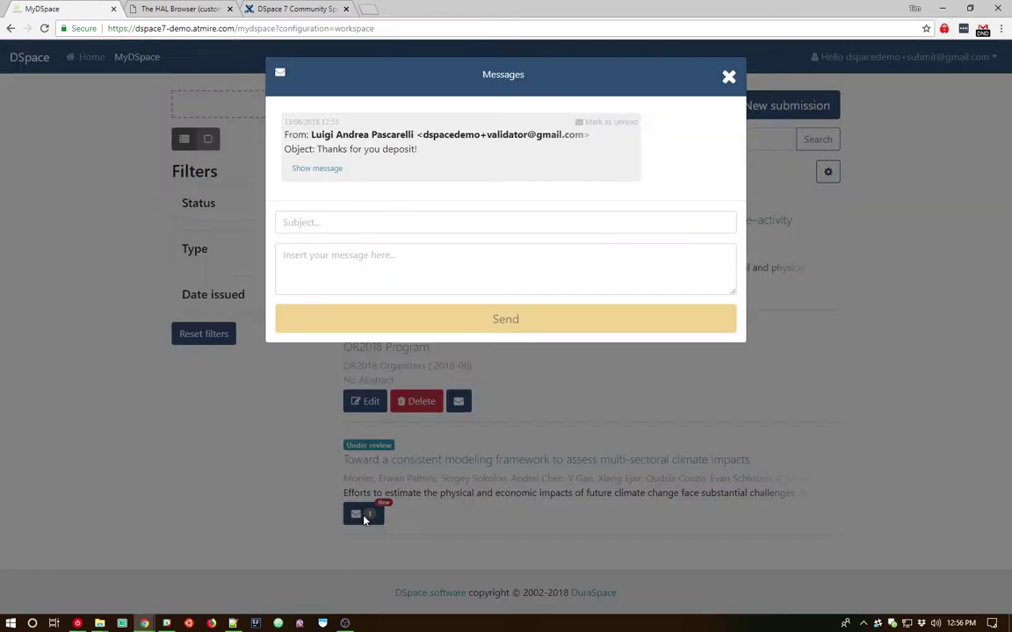
pyautogui.click(342, 175)
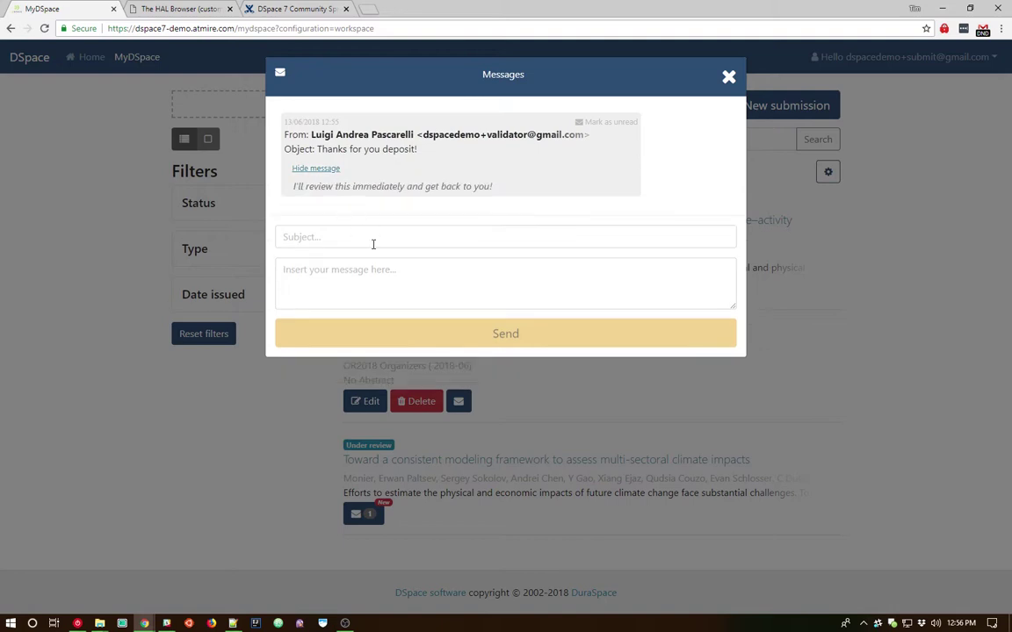
pyautogui.click(372, 244)
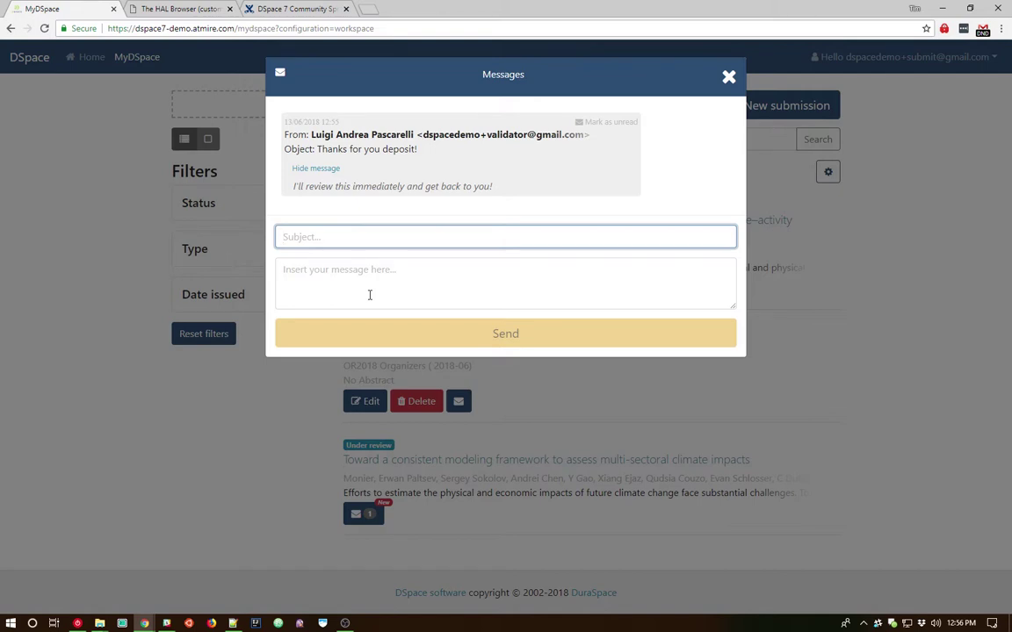
pyautogui.click(728, 78)
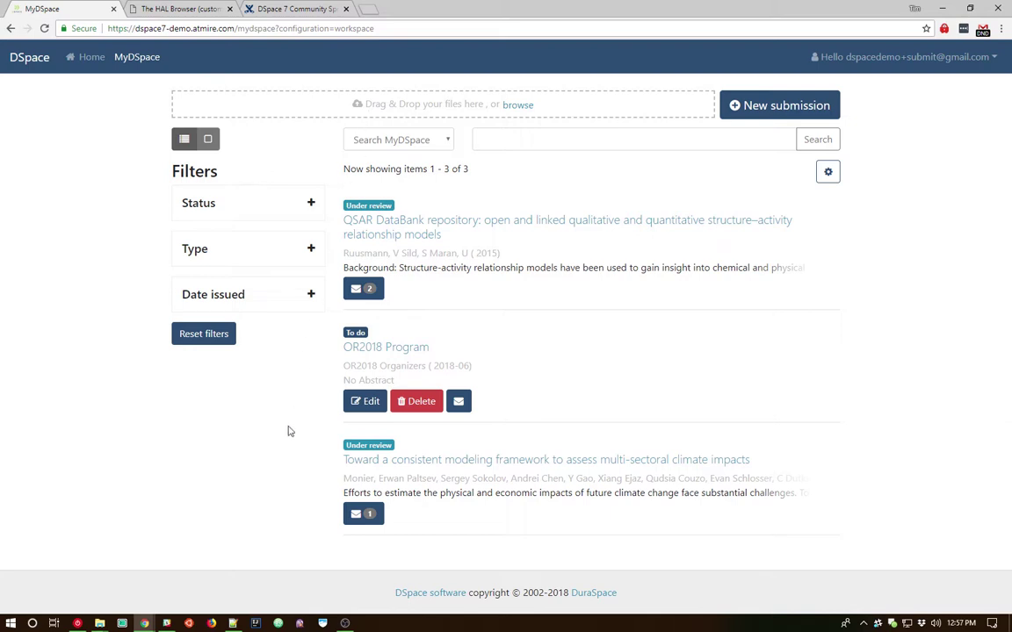
# Drag europepmc.bib from the TestData folder onto the MyDSpace drag-and-drop zone.
pyautogui.moveTo(99, 622)
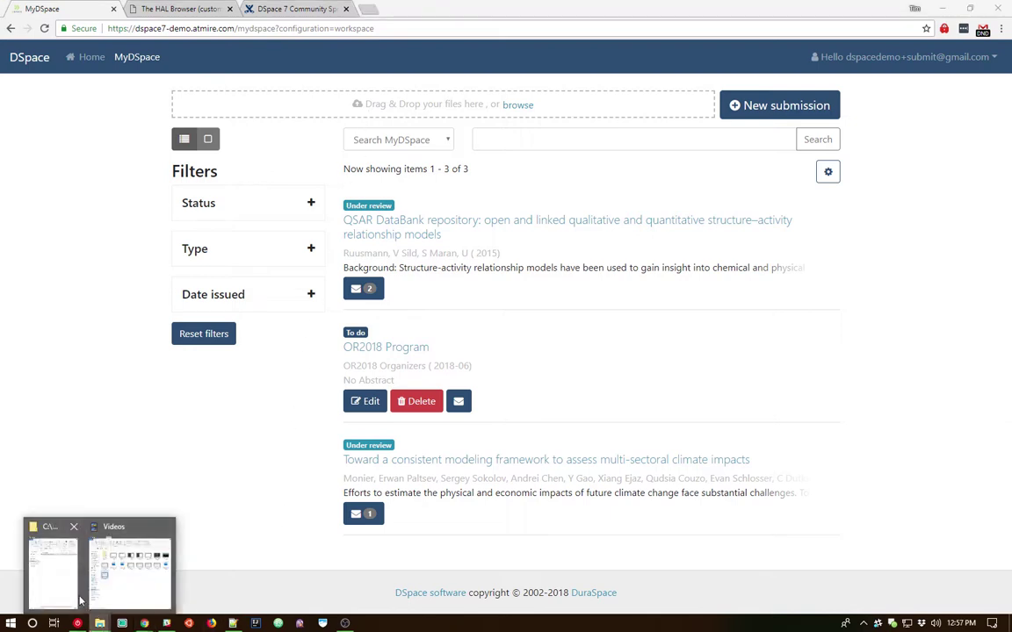
pyautogui.click(62, 527)
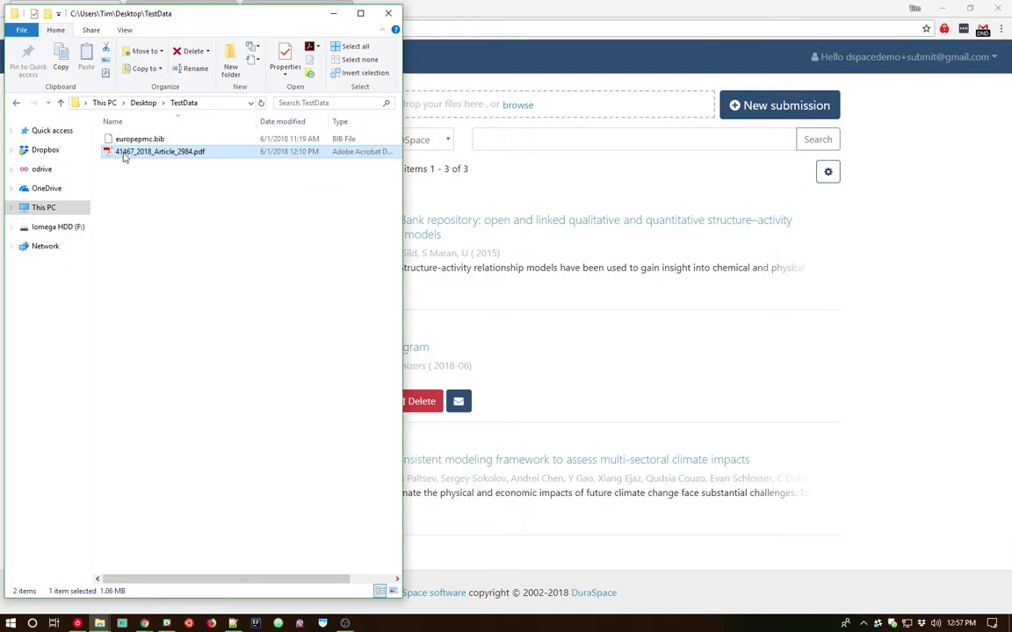
pyautogui.click(128, 144)
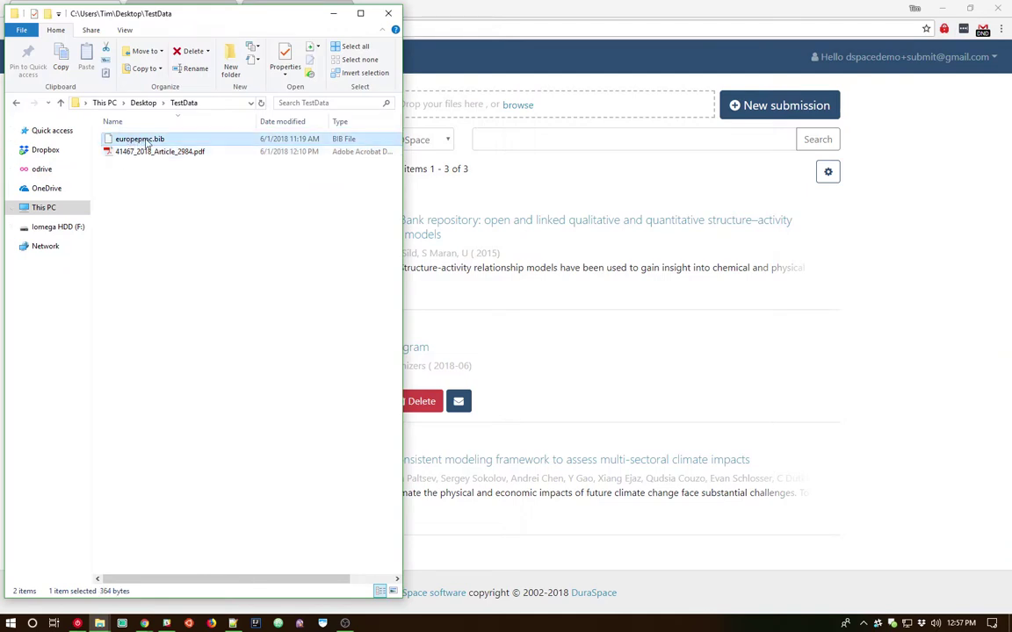
pyautogui.moveTo(146, 144); pyautogui.dragTo(479, 118)
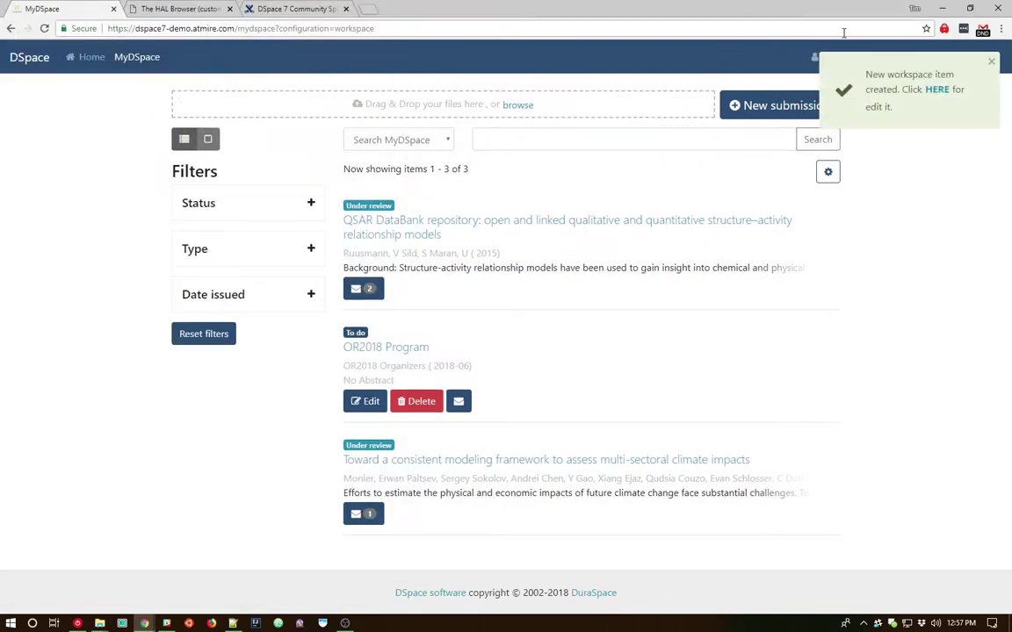
# Open the new workspace item and review its prefilled form down to Upload files and back.
pyautogui.click(937, 90)
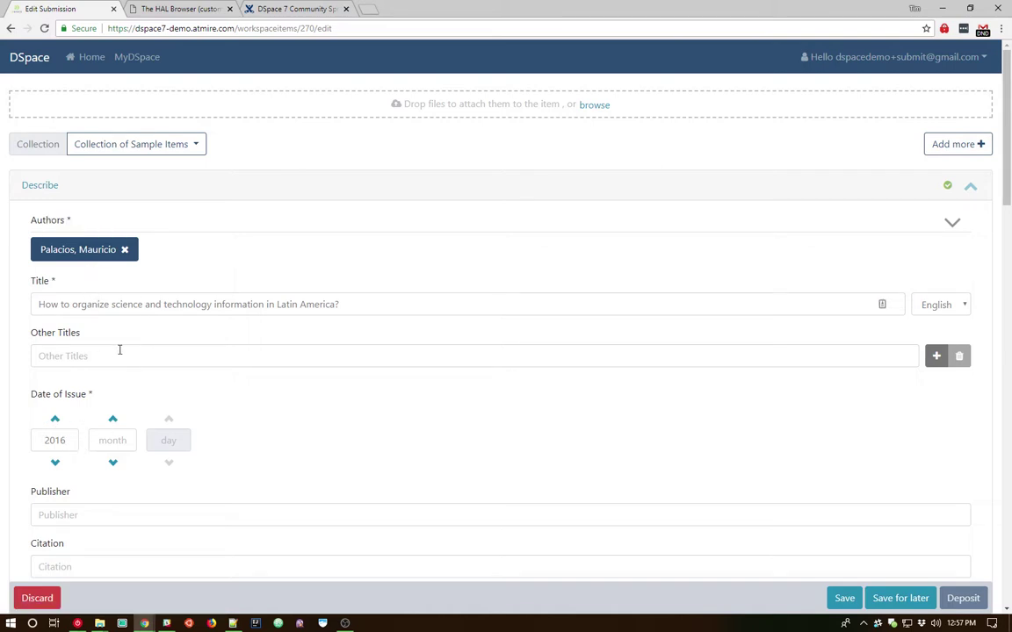
pyautogui.scroll(-8, 125, 345)
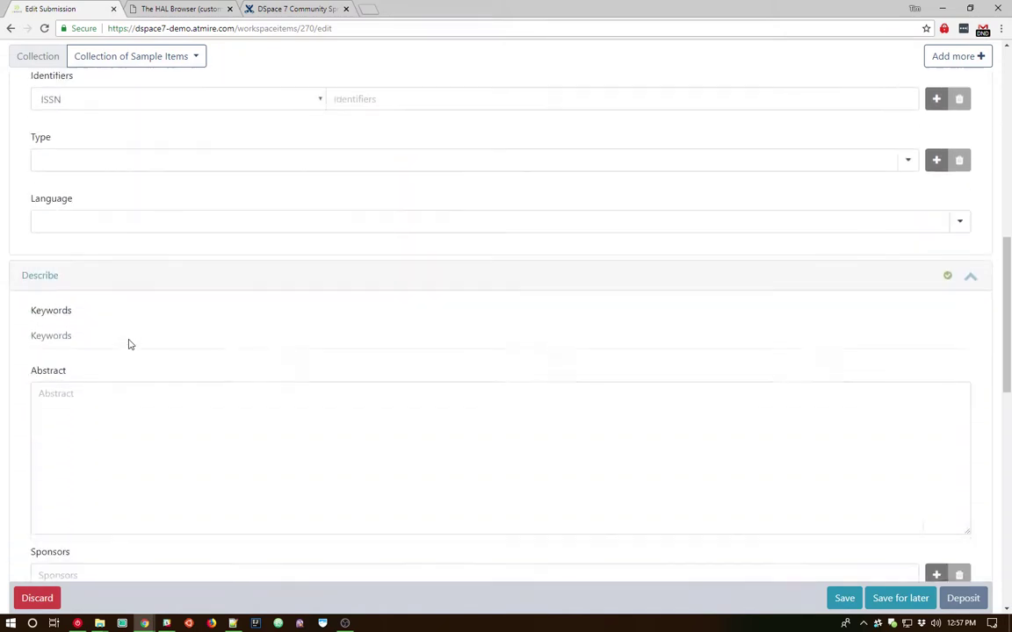
pyautogui.scroll(-5, 128, 345)
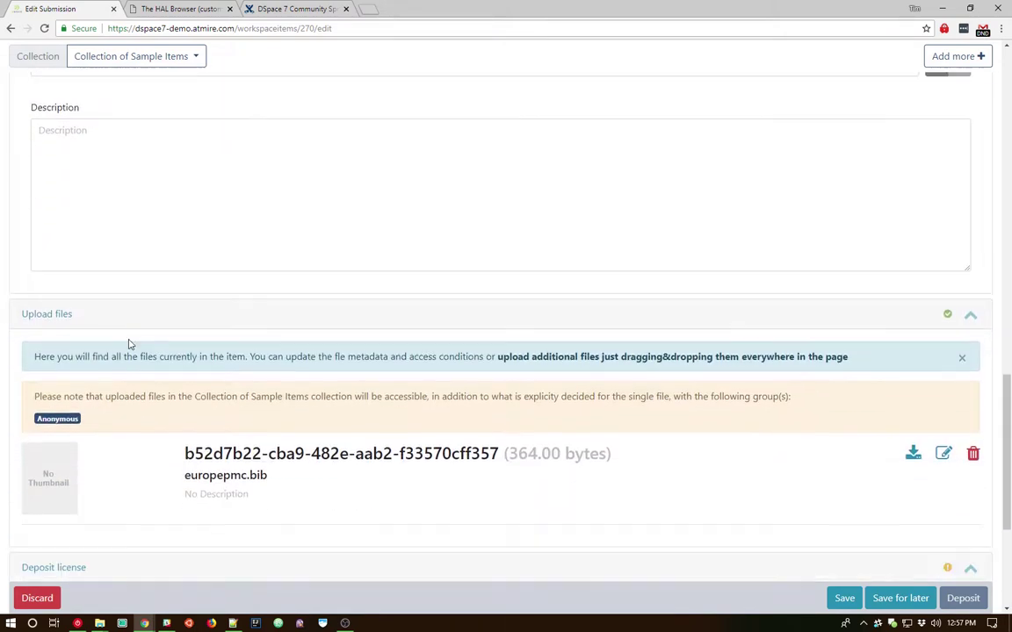
pyautogui.scroll(-1, 138, 301)
pyautogui.scroll(-2, 137, 301)
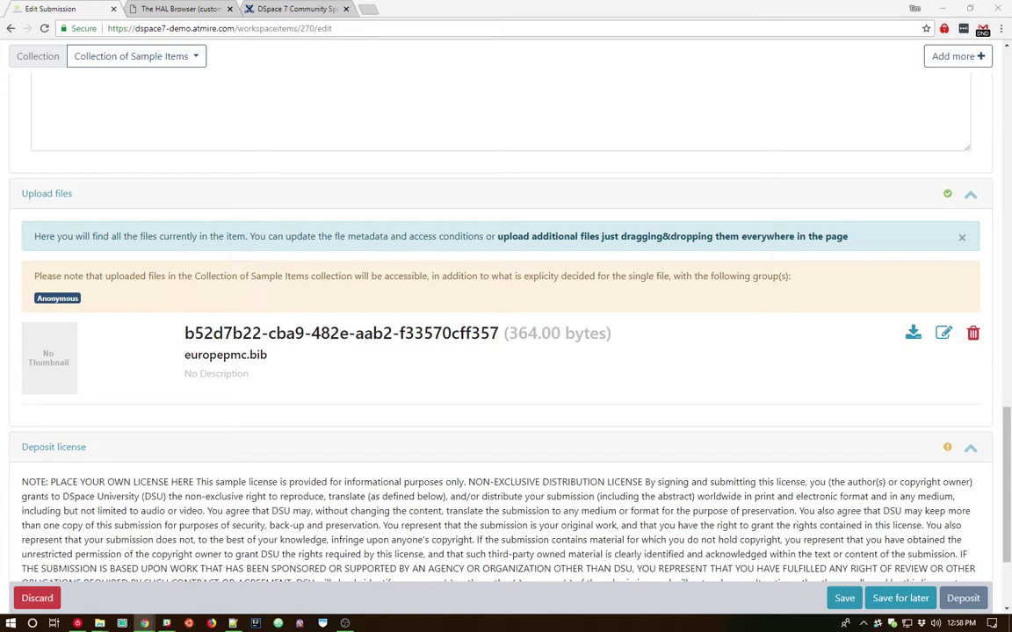
pyautogui.scroll(15, 747, 268)
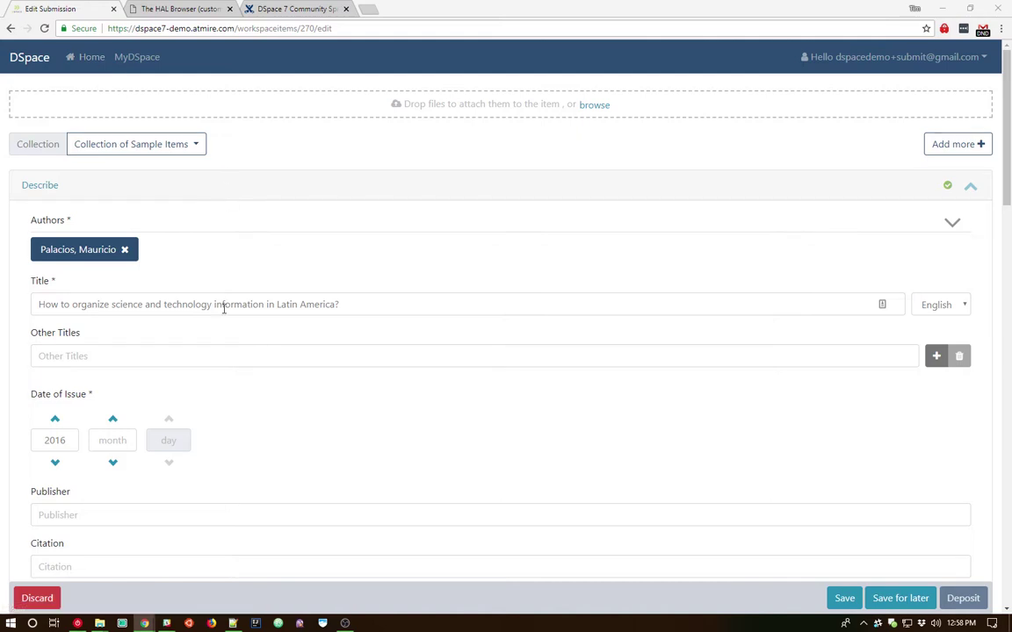
pyautogui.click(232, 623)
pyautogui.moveTo(562, 182); pyautogui.dragTo(326, 122)
pyautogui.moveTo(627, 218); pyautogui.dragTo(567, 217)
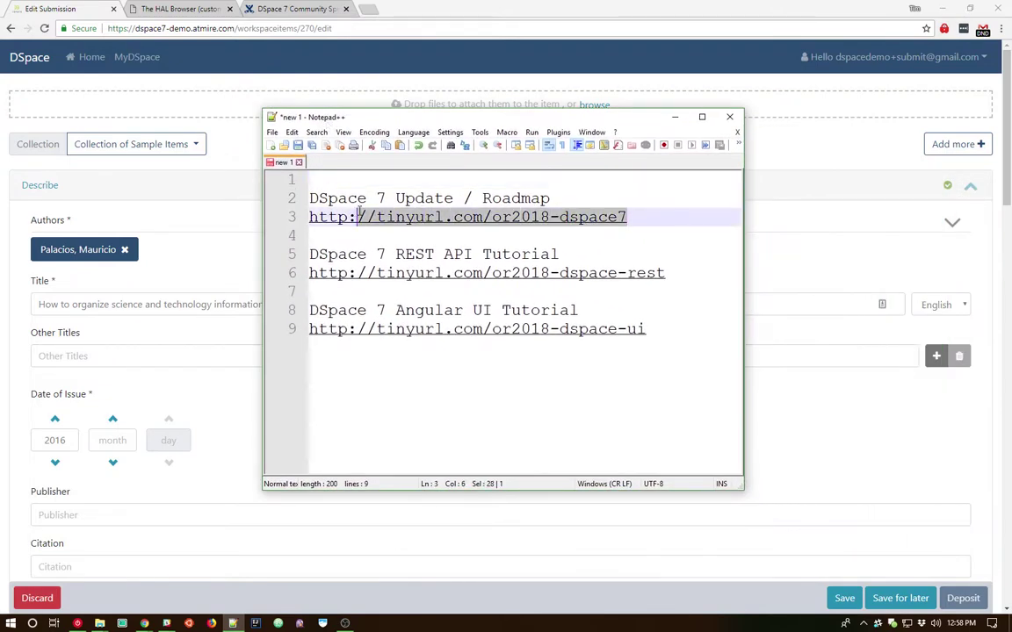
pyautogui.moveTo(357, 217); pyautogui.dragTo(321, 217)
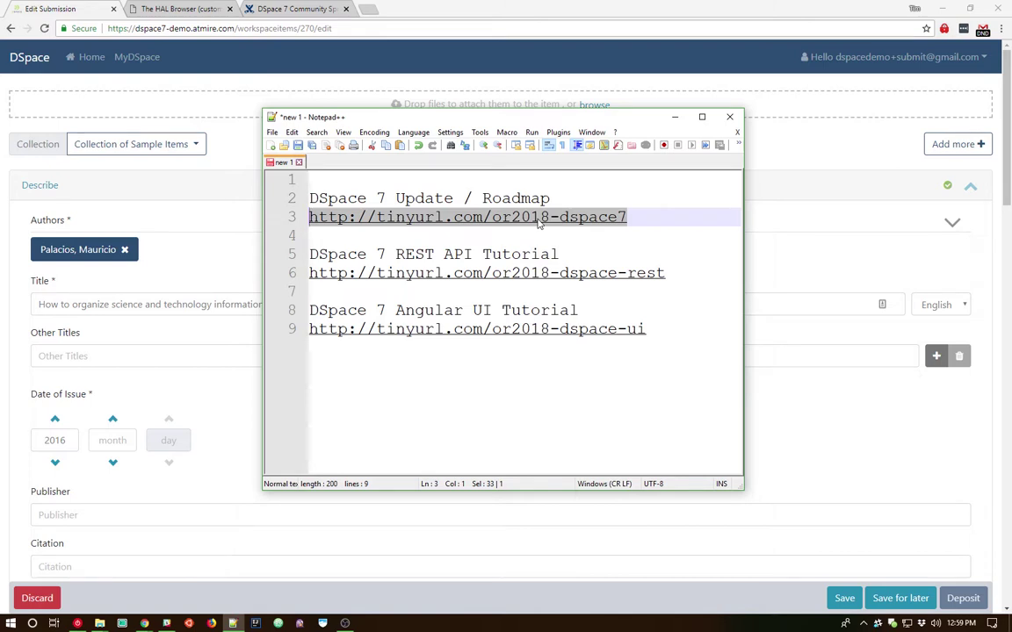
# Switch to the DSpace 7 Community Sprints wiki page and highlight the Sprint #2 (July 9-20, 2018) entry.
pyautogui.click(289, 11)
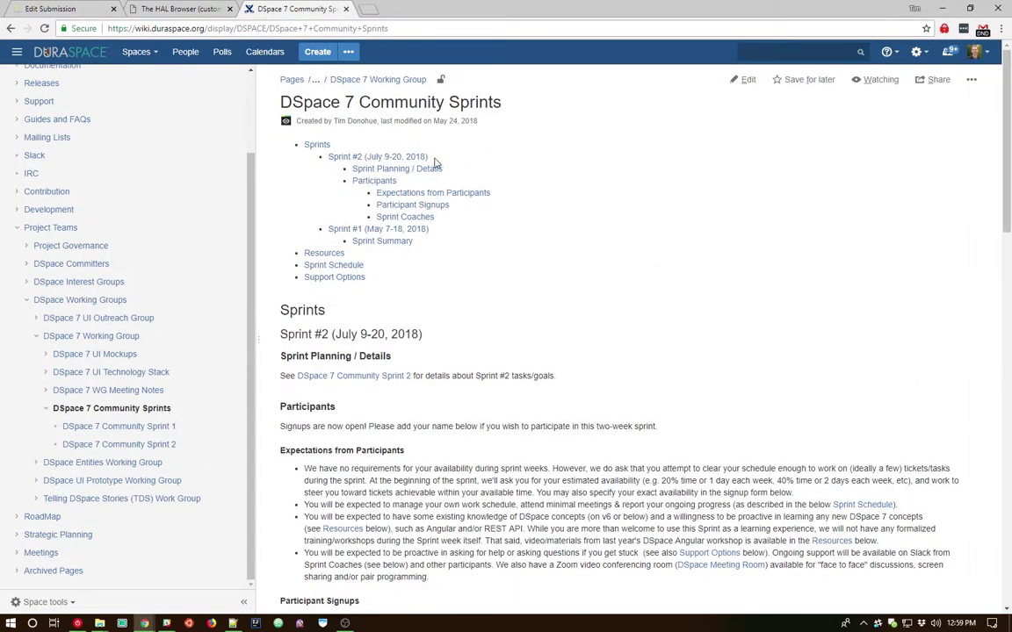
pyautogui.moveTo(429, 157); pyautogui.dragTo(327, 158)
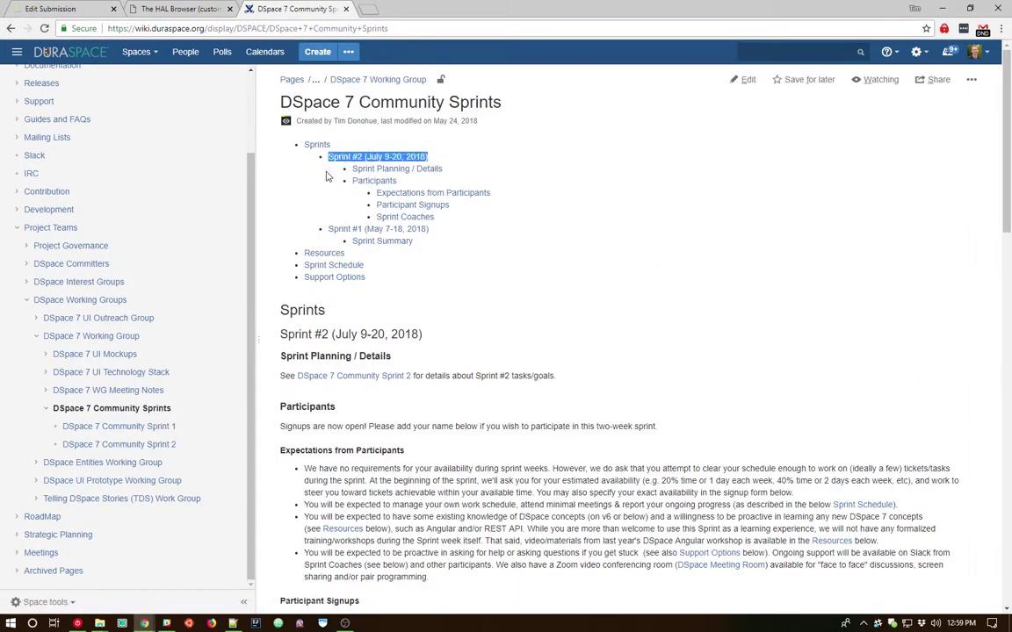